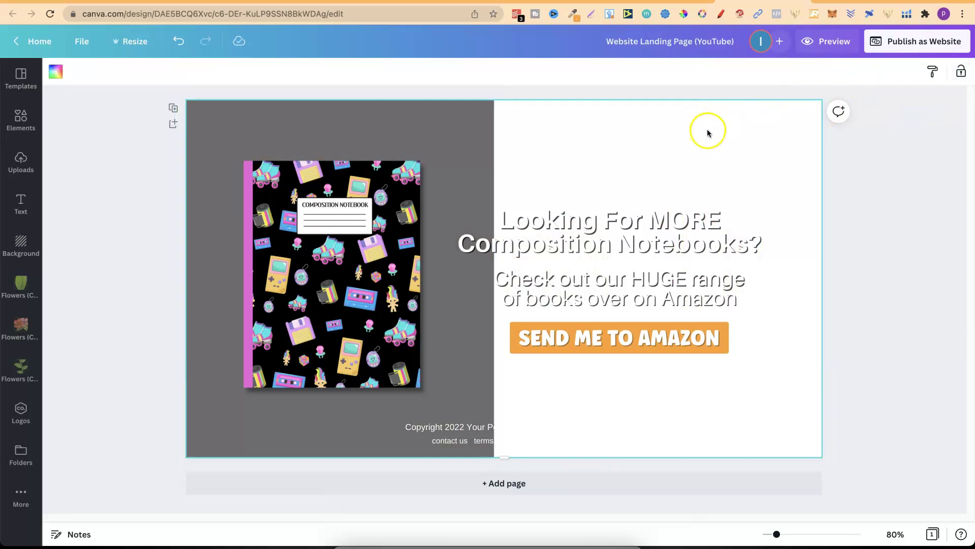
Restore the deleted classroom background photo and widen the dark transparent overlay to cover the whole page
click(179, 41)
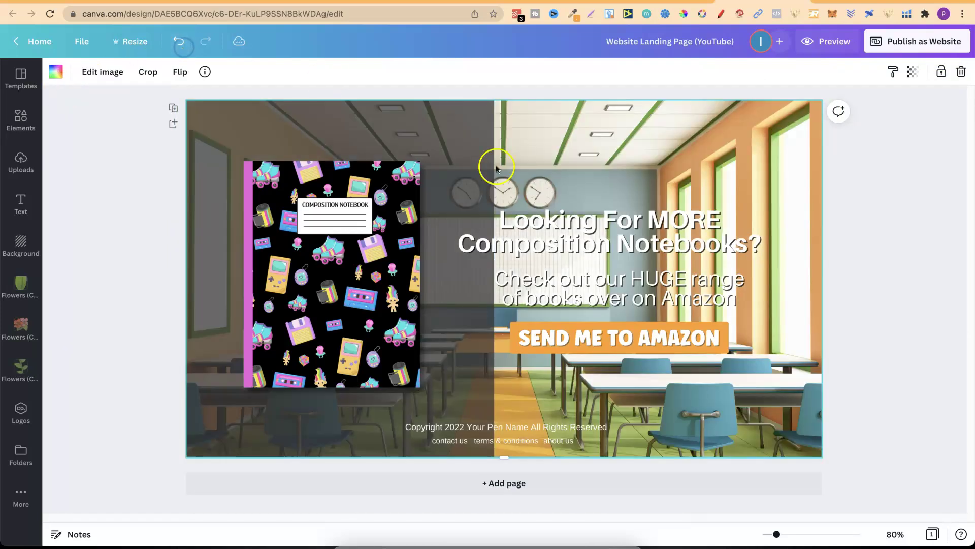
click(607, 224)
click(550, 286)
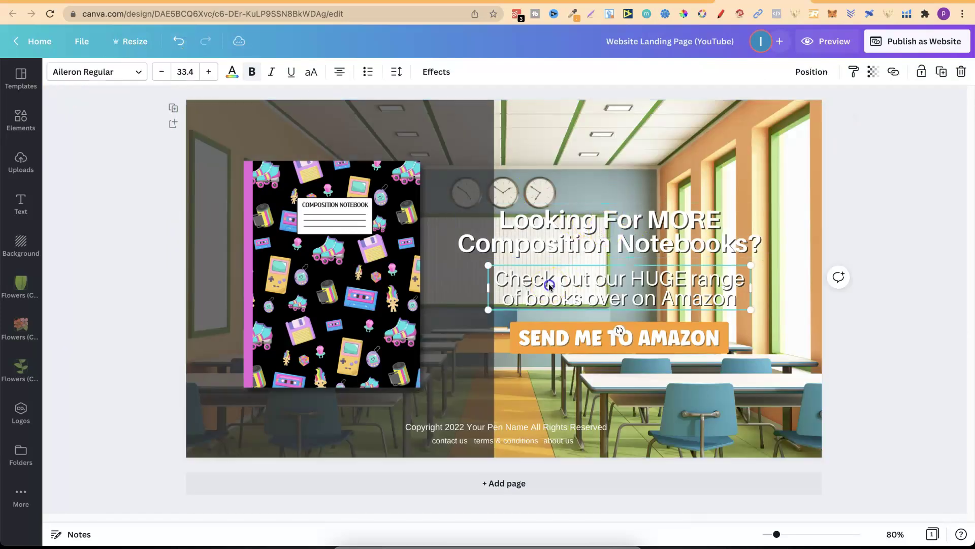
click(447, 335)
drag(492, 289, 848, 279)
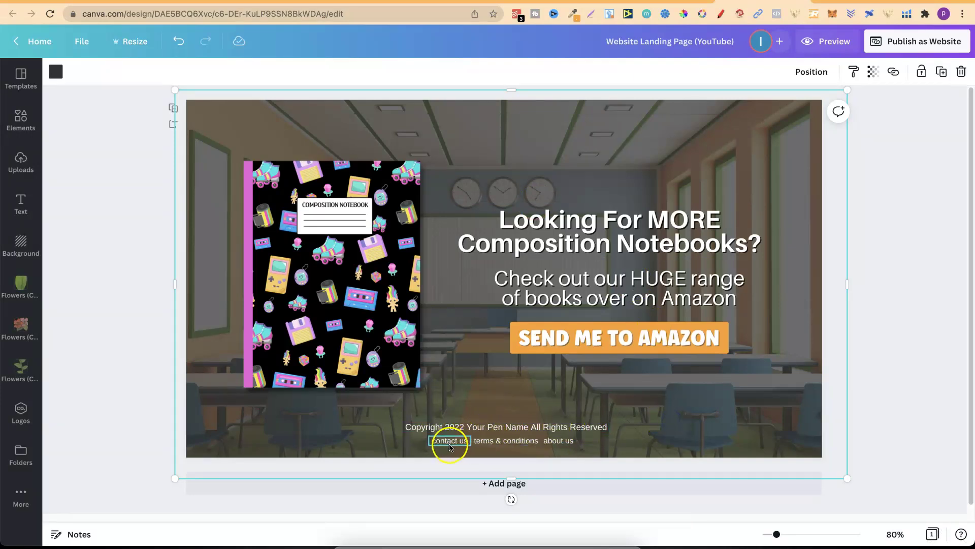
click(555, 443)
click(501, 440)
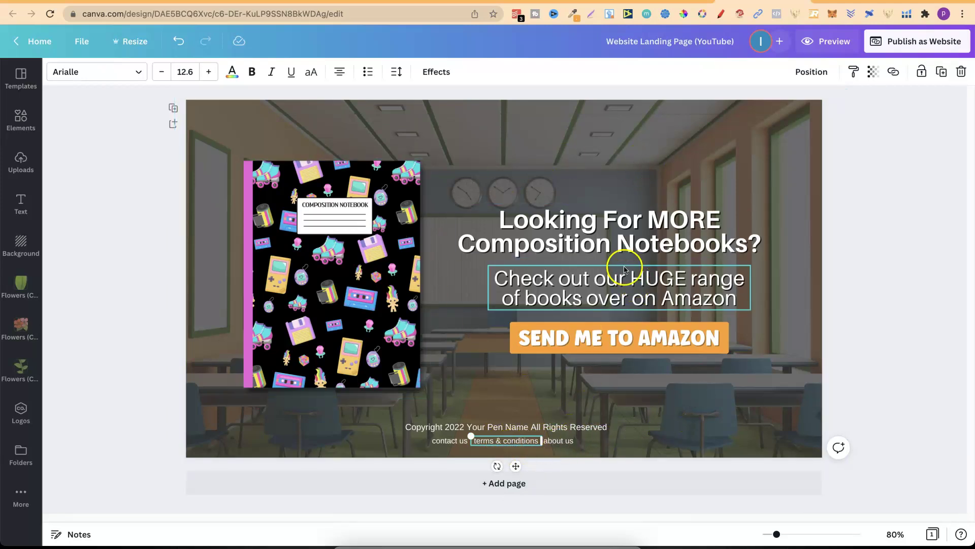
click(619, 466)
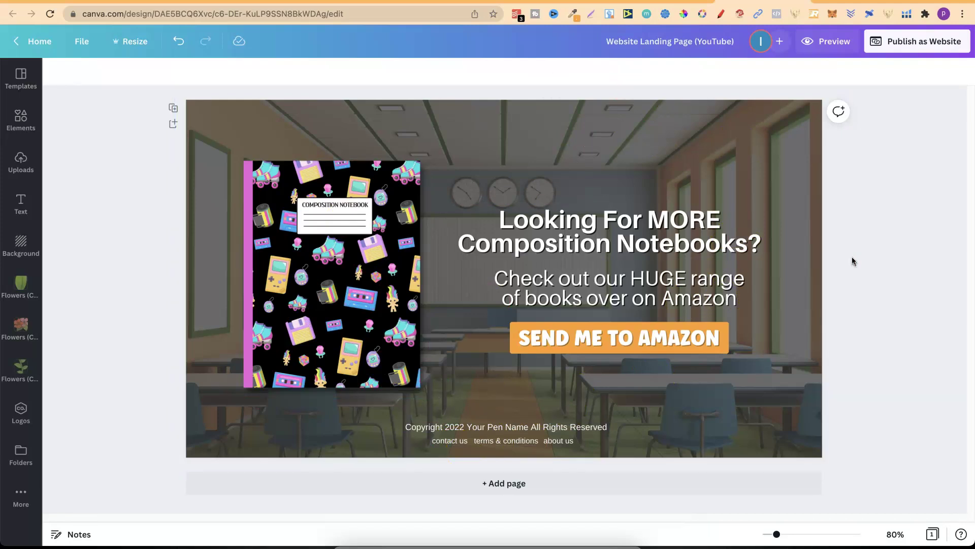
click(447, 441)
click(653, 339)
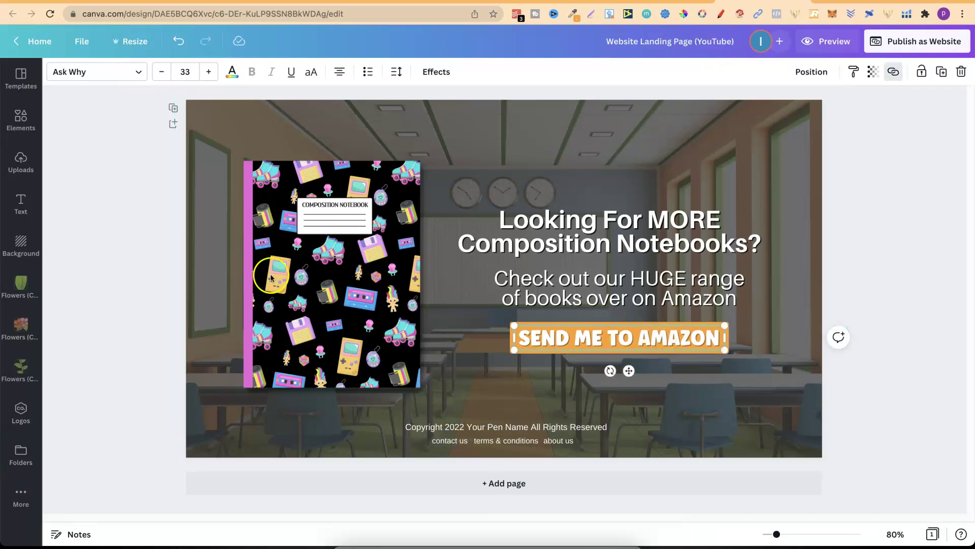
Apply the Drop shadow effect to the composition notebook image
click(337, 256)
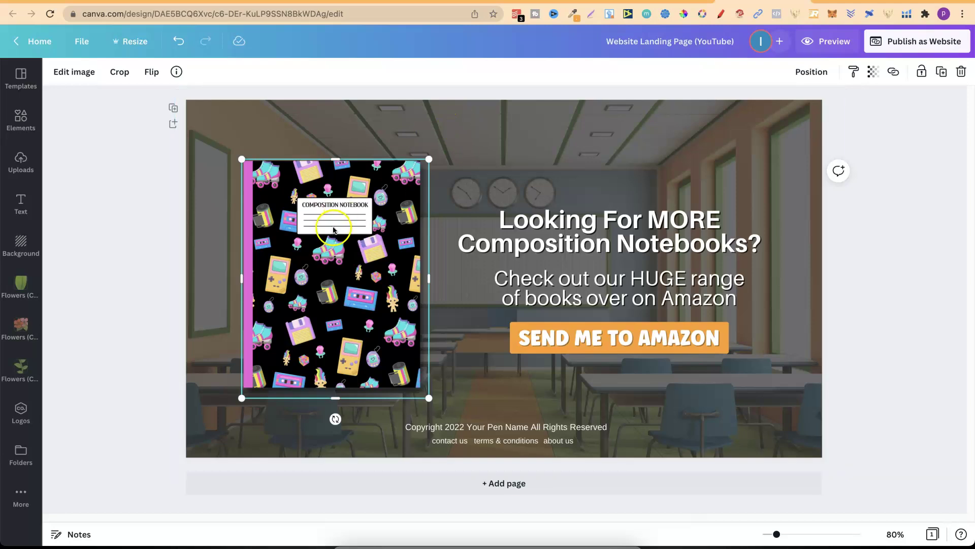
click(78, 68)
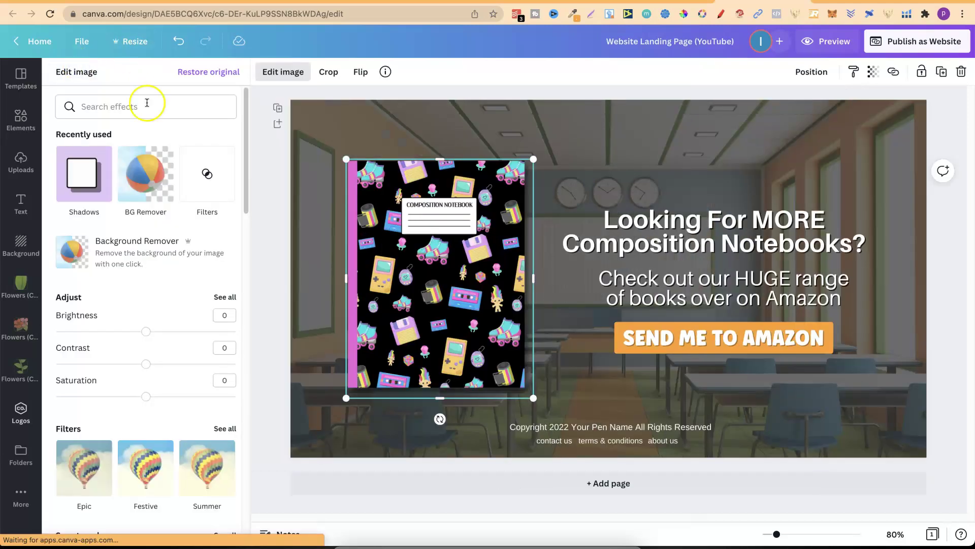
click(90, 180)
click(211, 119)
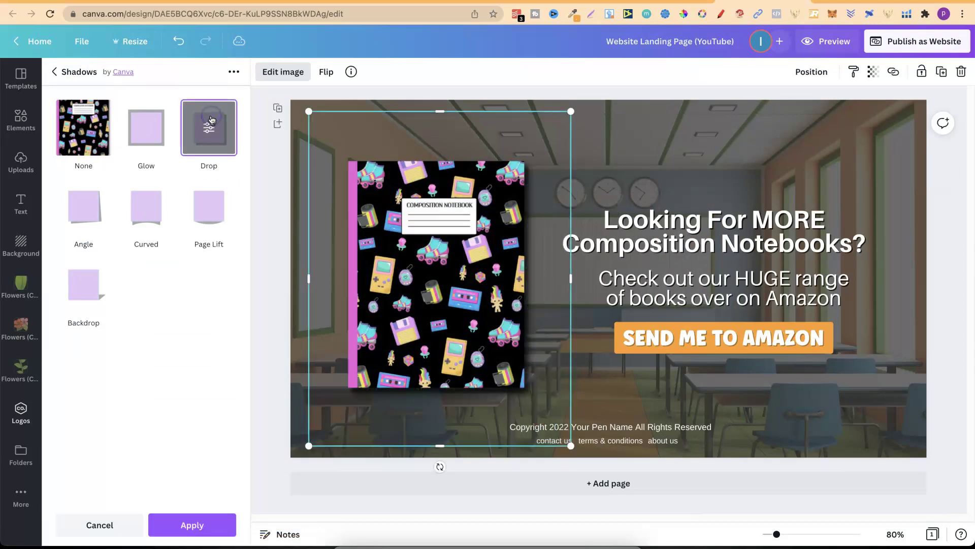
click(192, 525)
click(486, 243)
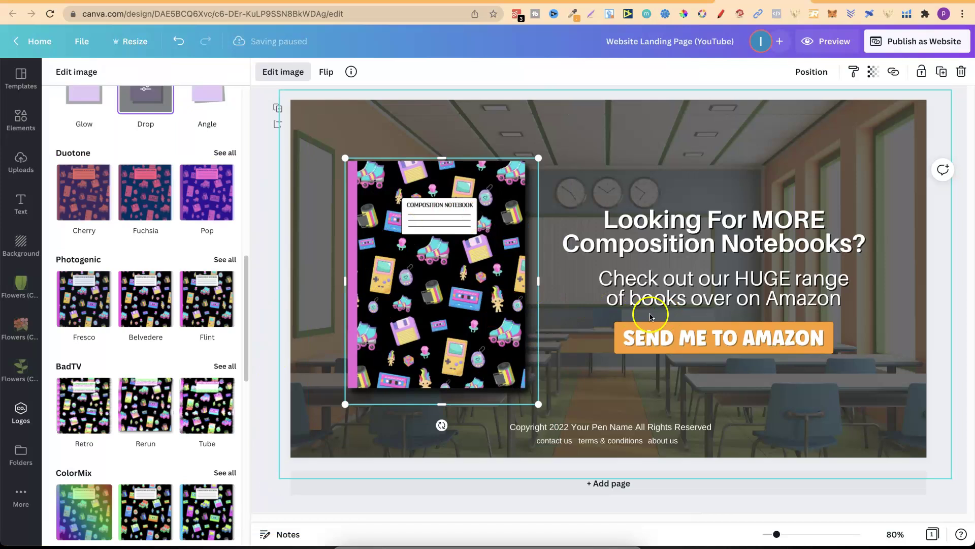
click(723, 403)
click(870, 356)
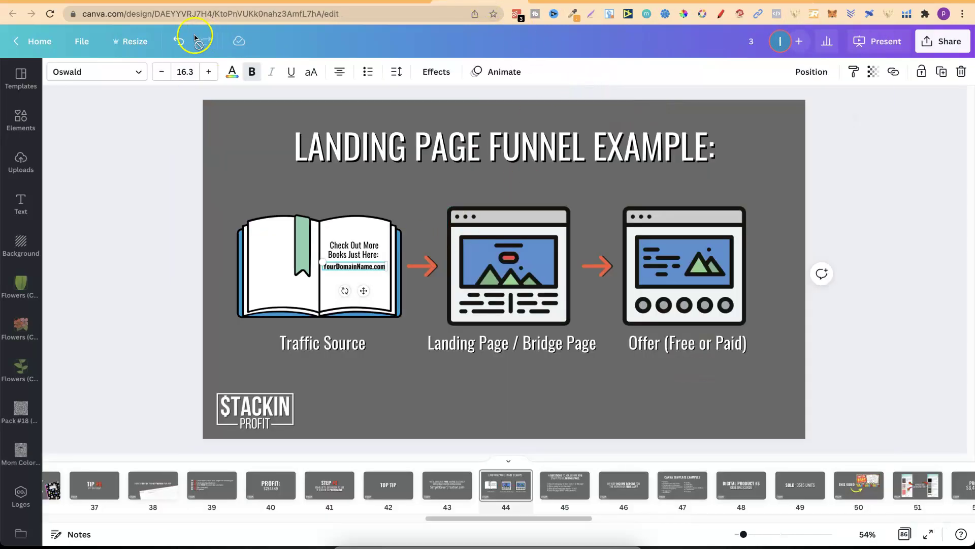
In the funnel presentation, undo the recent edits to the text on the open book back to "FREE OFFER"
click(181, 40)
click(180, 41)
click(180, 41)
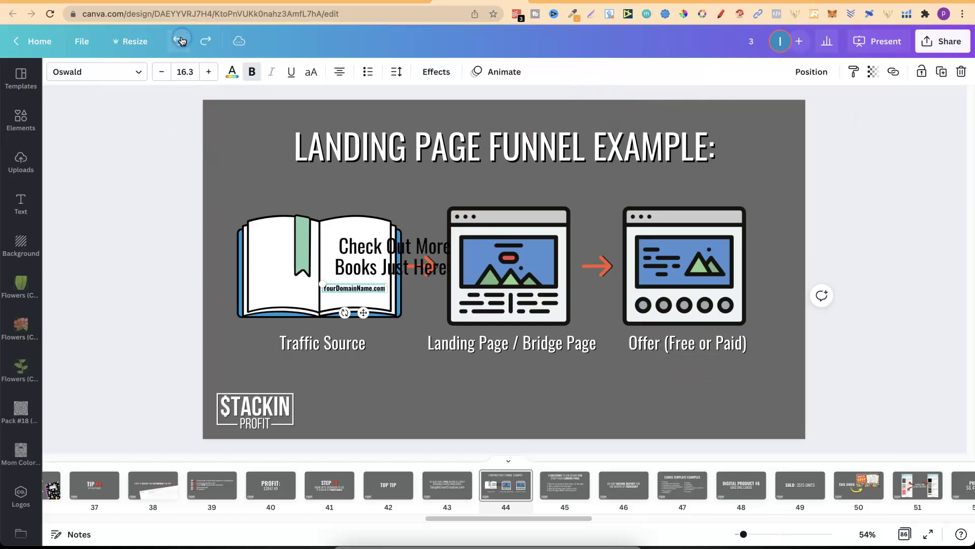
click(181, 41)
click(181, 41)
click(181, 40)
click(180, 40)
click(180, 41)
click(180, 41)
click(364, 254)
click(371, 288)
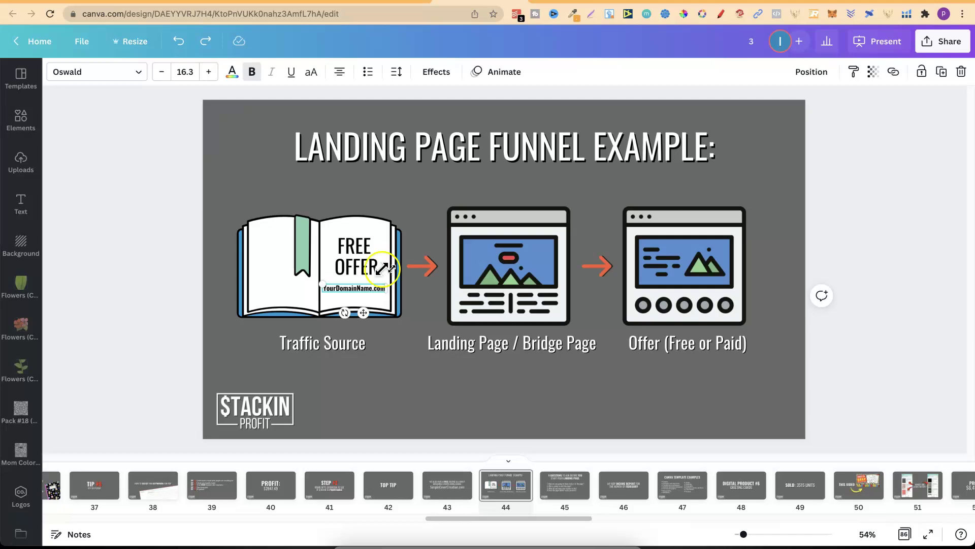
Switch to the "Website Landing Page 2 (YouTube)" design and inspect its "YES! I WANT THIS!" text
click(831, 3)
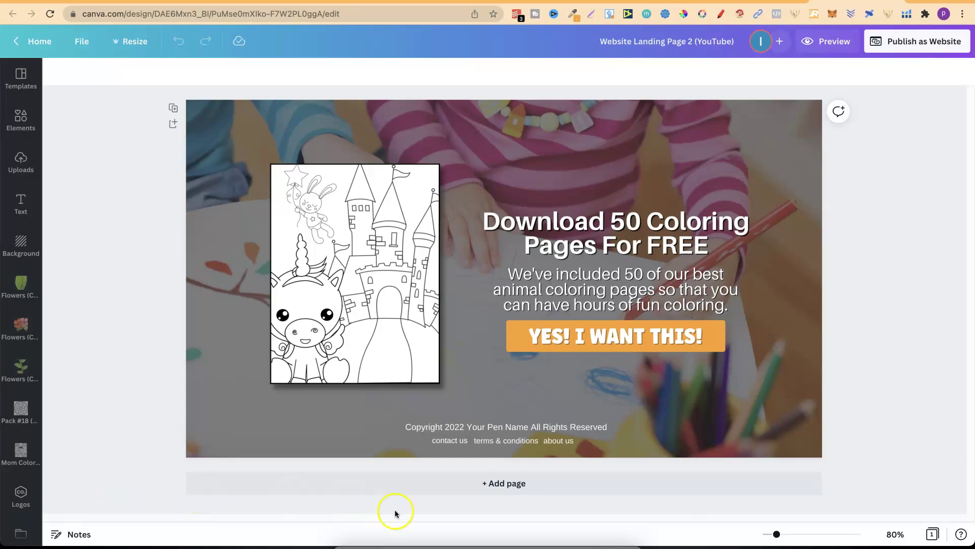
click(625, 336)
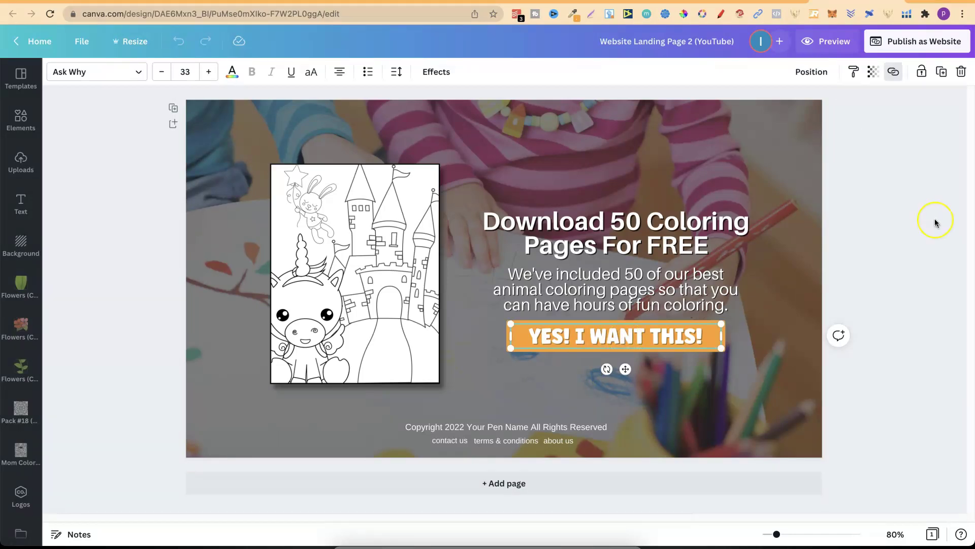
click(867, 244)
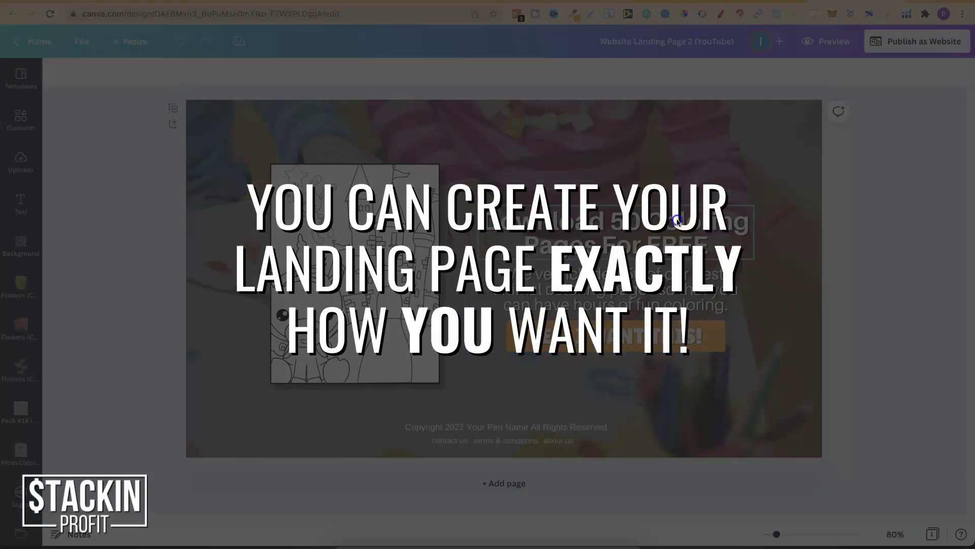
Try a different layout by moving the heading, paragraph, orange button and unicorn coloring page to new spots
drag(673, 223, 606, 148)
drag(657, 289, 737, 209)
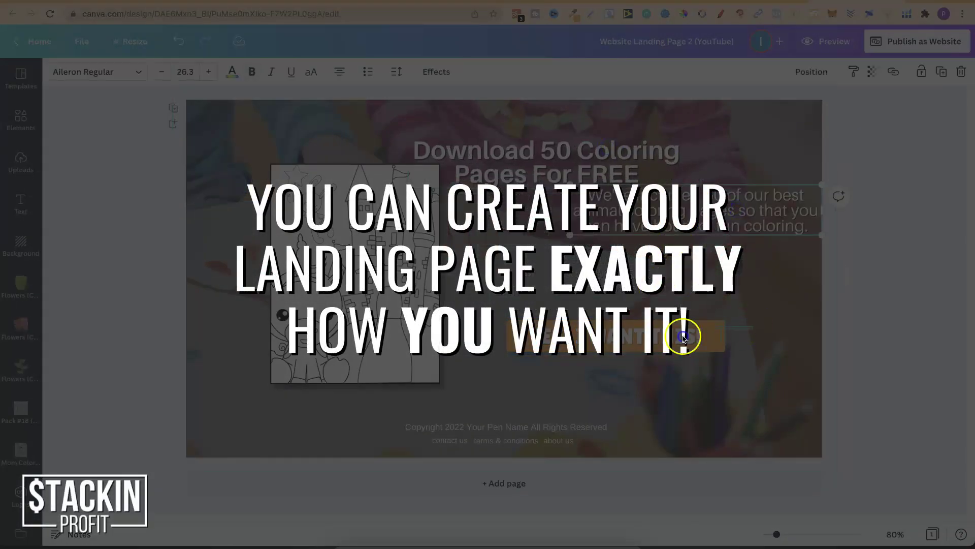
drag(684, 337, 445, 390)
click(446, 285)
drag(446, 284, 614, 292)
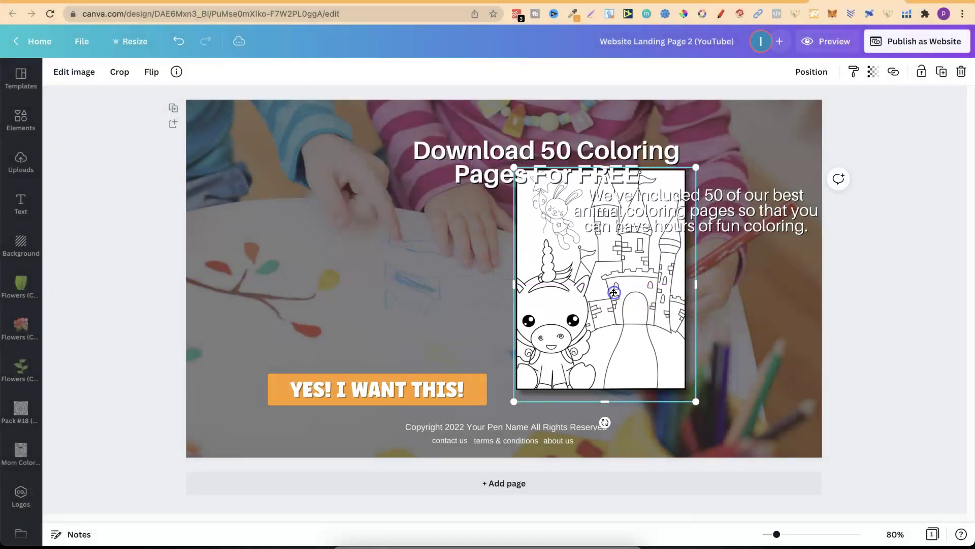
Undo the moves of the heading, paragraph, button and coloring page image
click(179, 38)
click(178, 38)
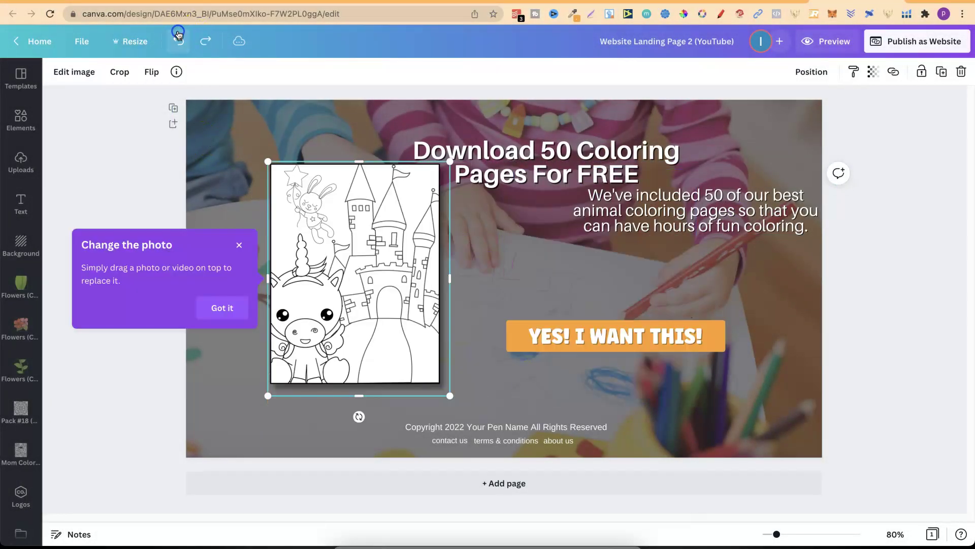
click(178, 38)
click(178, 38)
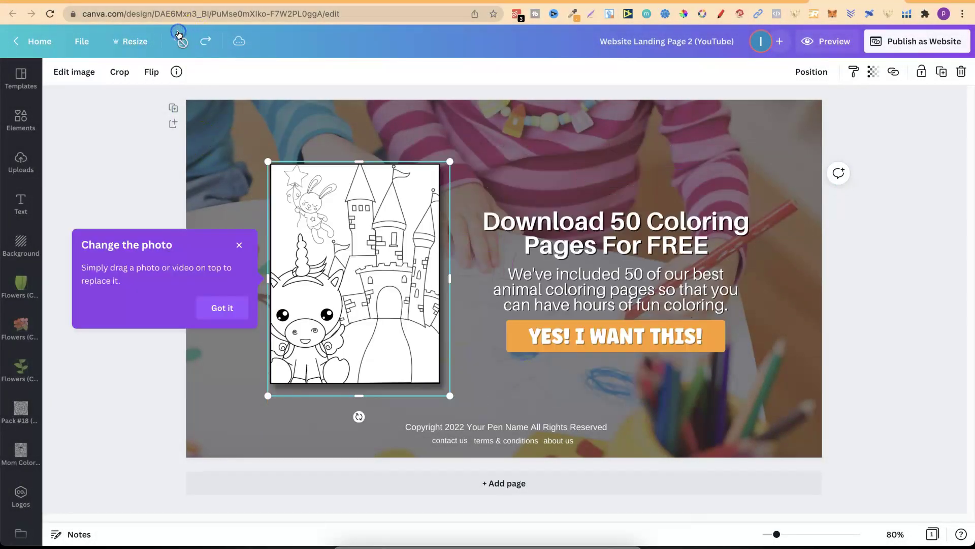
click(768, 352)
Move the "YES! I WANT THIS!" text below the orange rectangle and select the rectangle
click(697, 337)
drag(697, 336, 696, 385)
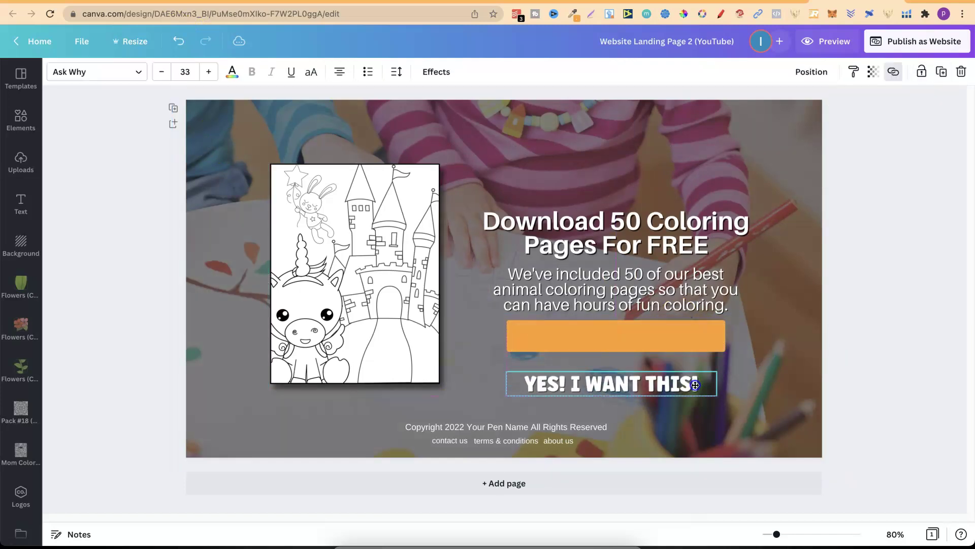
click(685, 326)
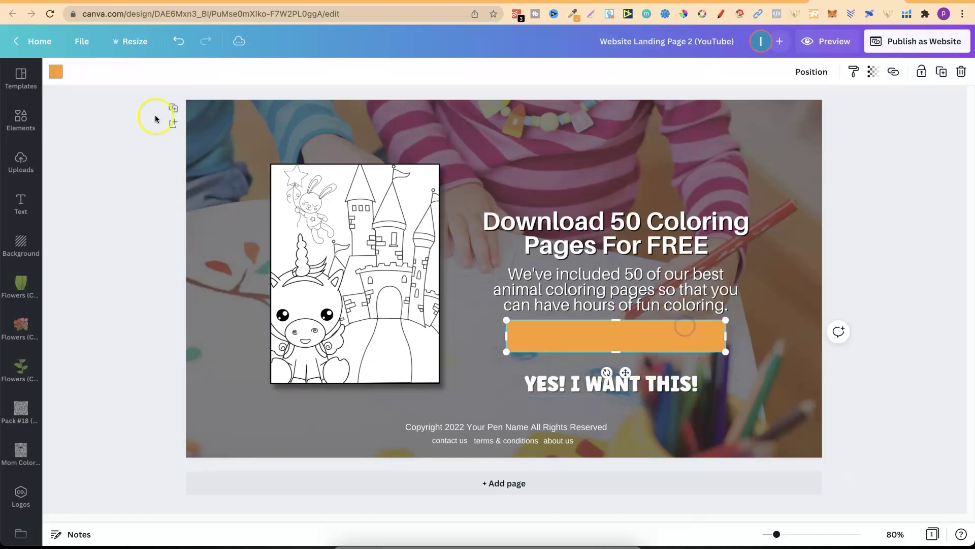
Add a square shape, reshape it into a bar about 522 by 57, and place it over the orange rectangle
click(20, 117)
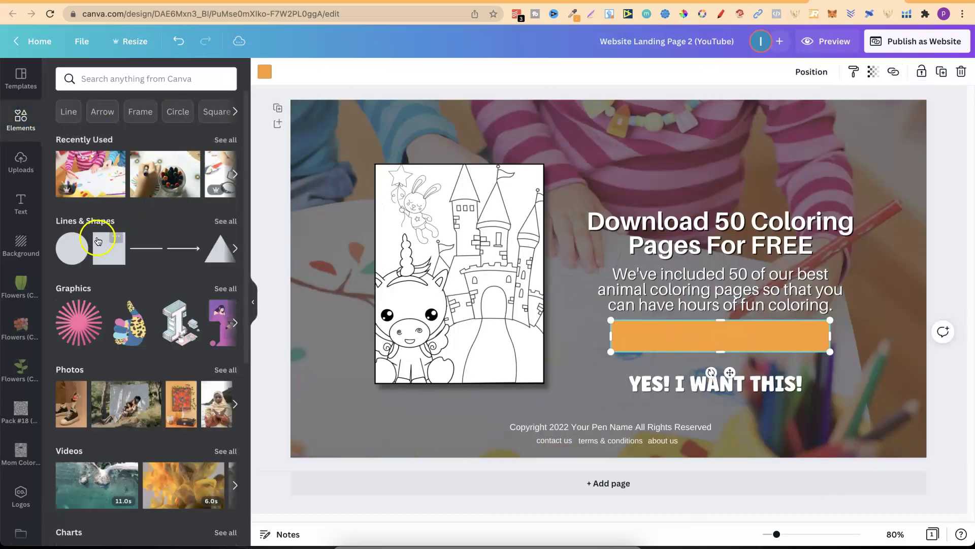
click(109, 248)
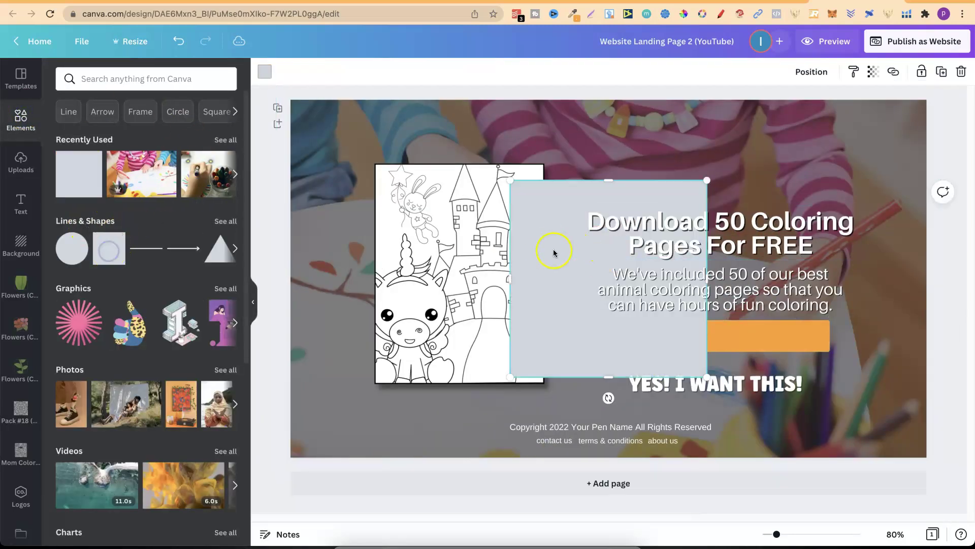
drag(708, 180, 524, 308)
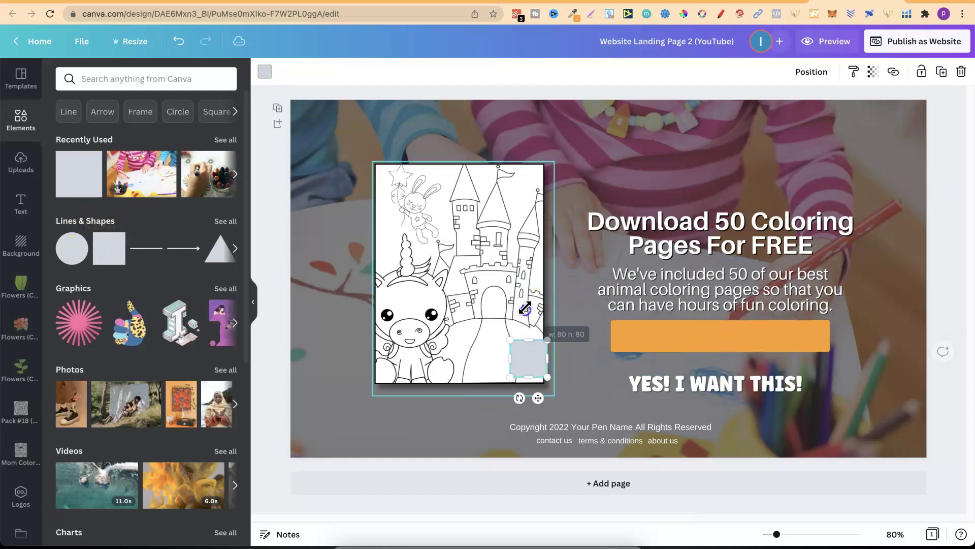
drag(547, 358, 809, 358)
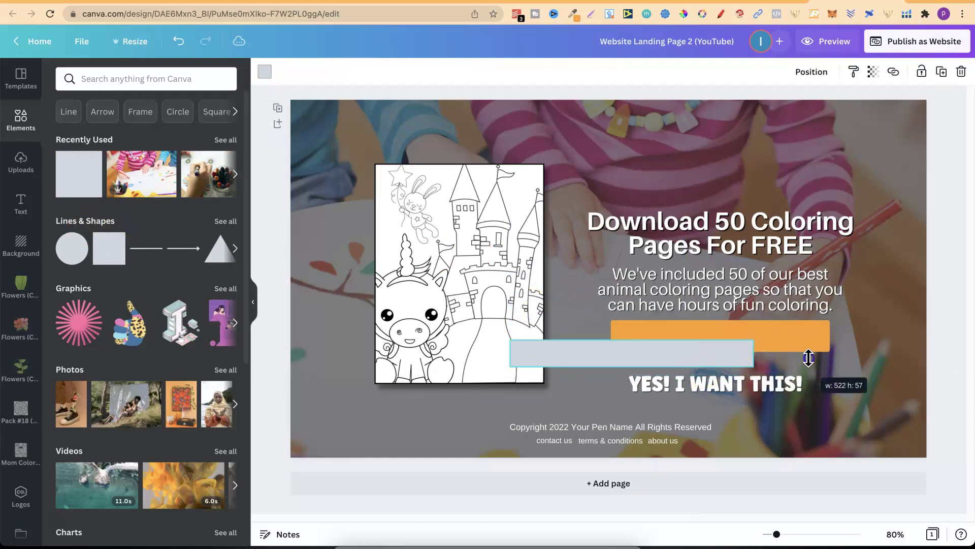
drag(714, 349, 802, 333)
Move the "YES! I WANT THIS!" text onto the grey bar and view the link attached to it
drag(778, 388, 779, 342)
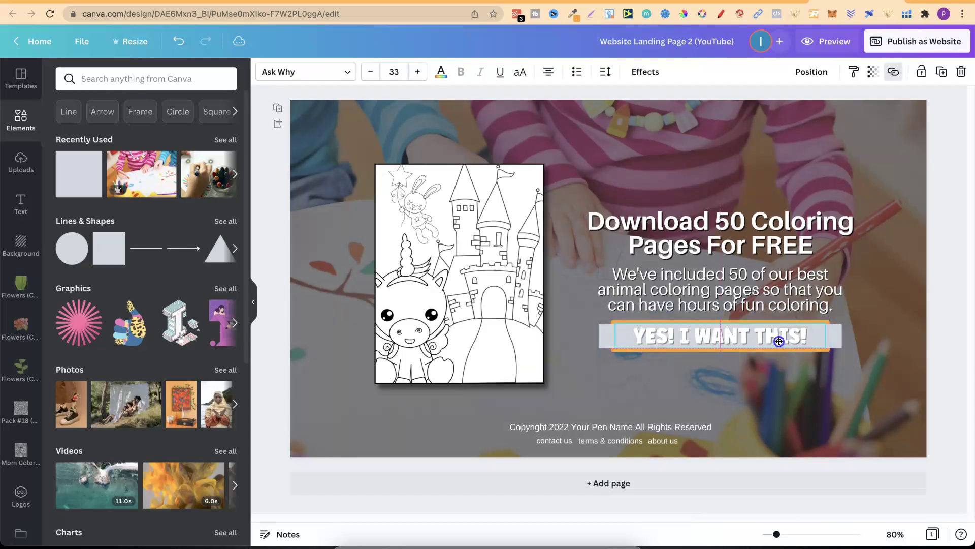
click(893, 71)
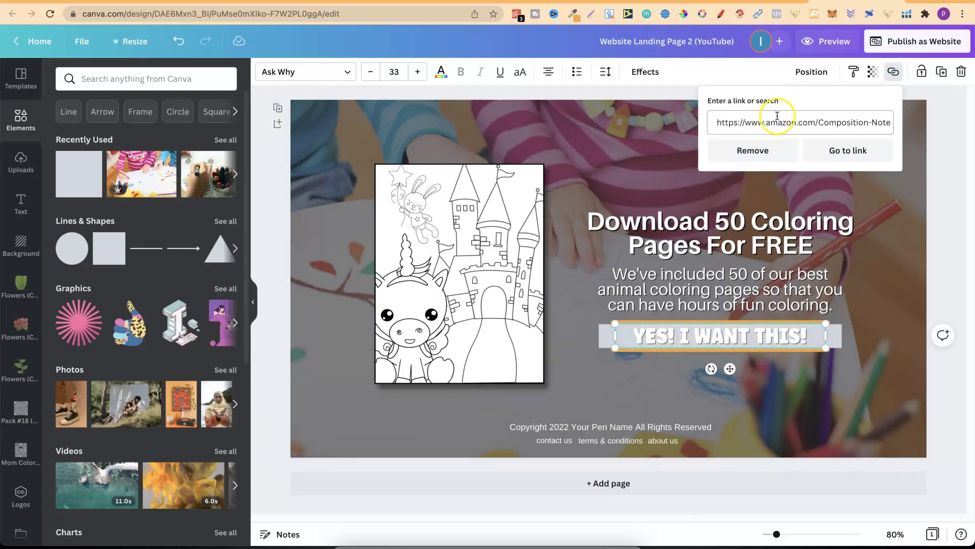
click(937, 224)
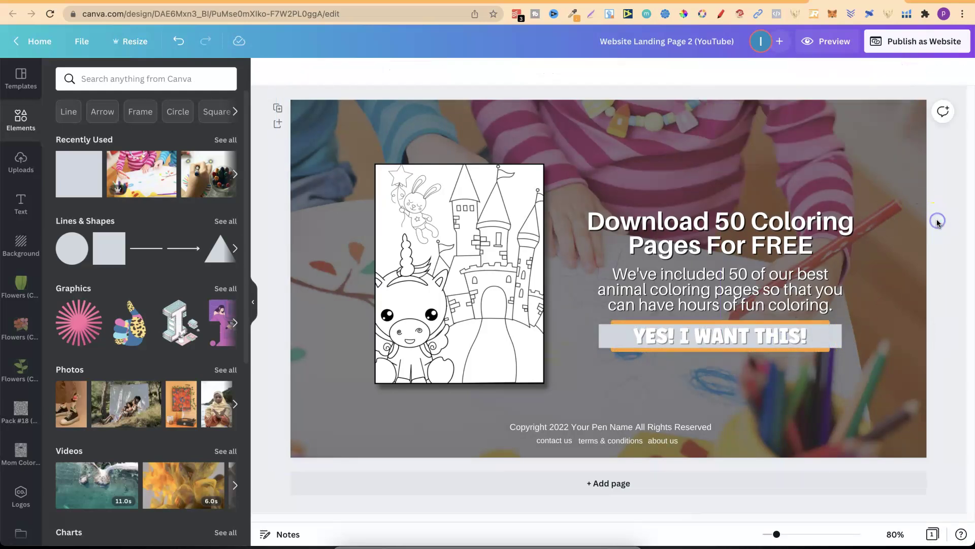
Undo the grey bar and the text moves to restore the original orange button
click(178, 45)
click(179, 44)
click(179, 44)
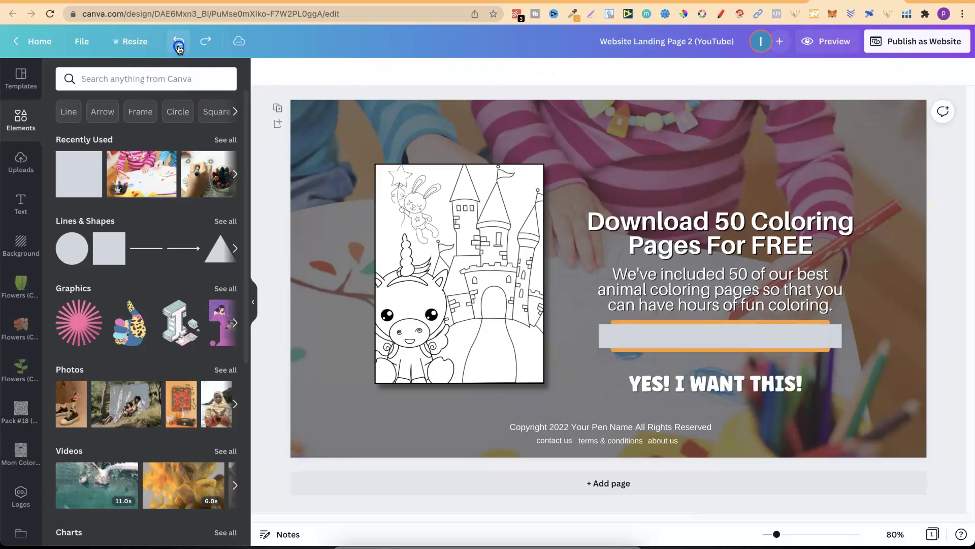
click(179, 45)
click(179, 45)
click(179, 45)
click(179, 45)
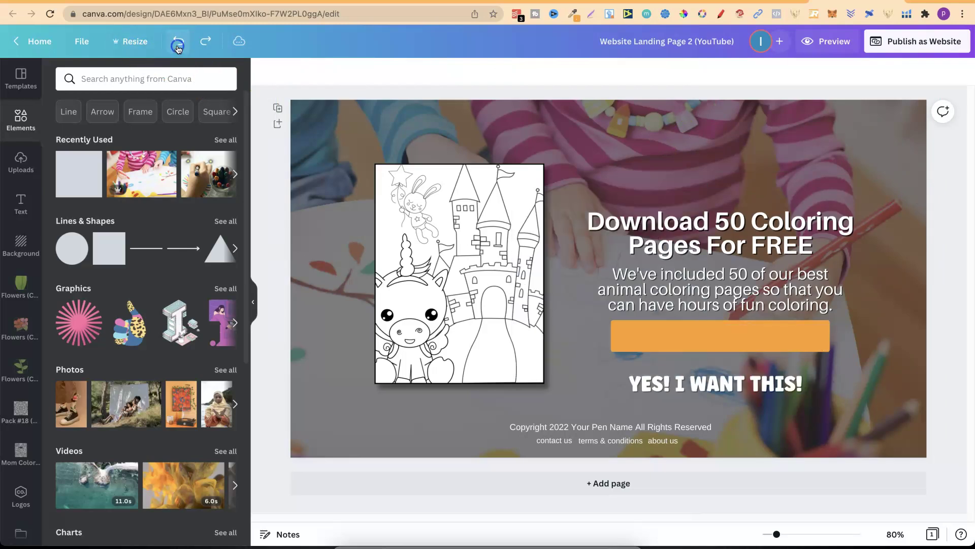
click(178, 44)
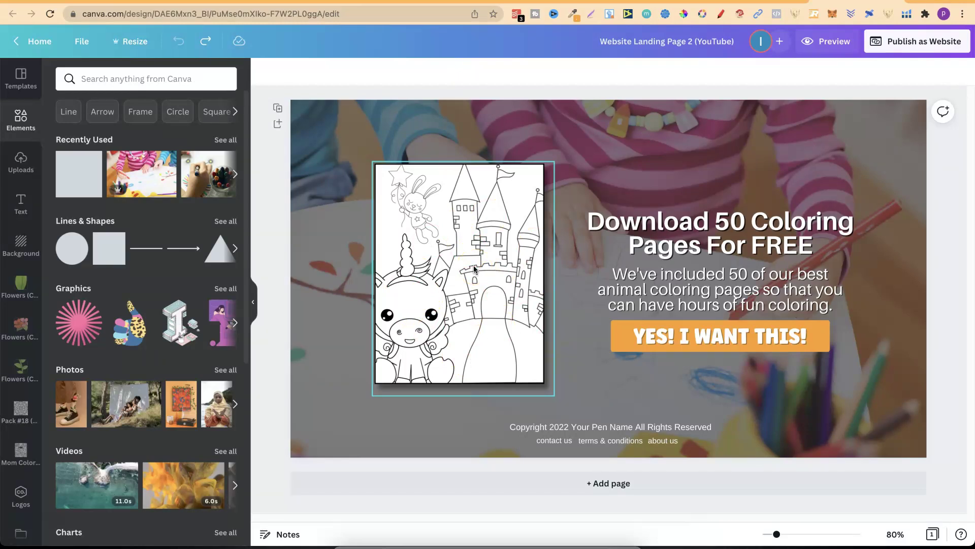
Unlock the dark transparent overlay and narrow it so its edge ends about two-thirds across the page
click(806, 181)
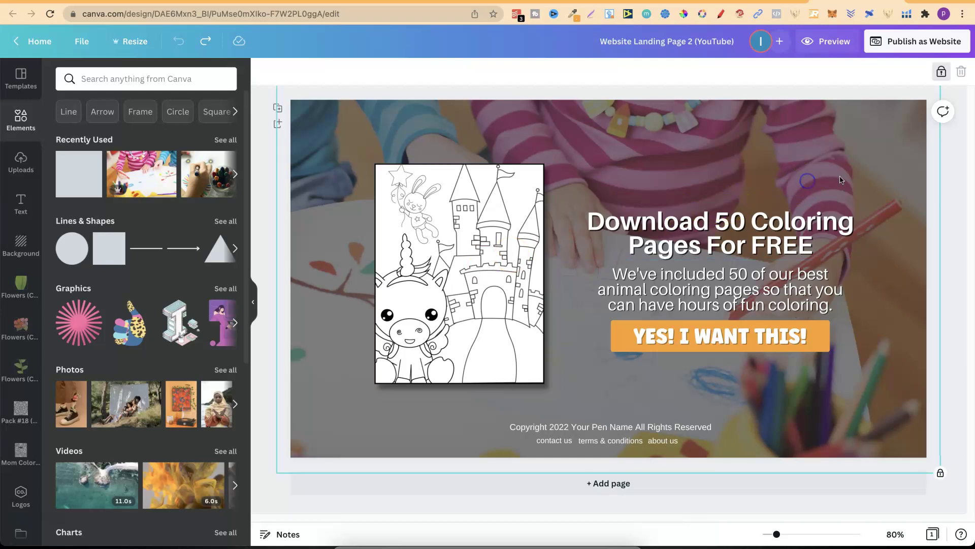
click(942, 72)
drag(941, 154, 730, 170)
Unlock and delete the background photo of children coloring, and undo the deletion
click(837, 160)
click(943, 72)
click(961, 72)
click(632, 440)
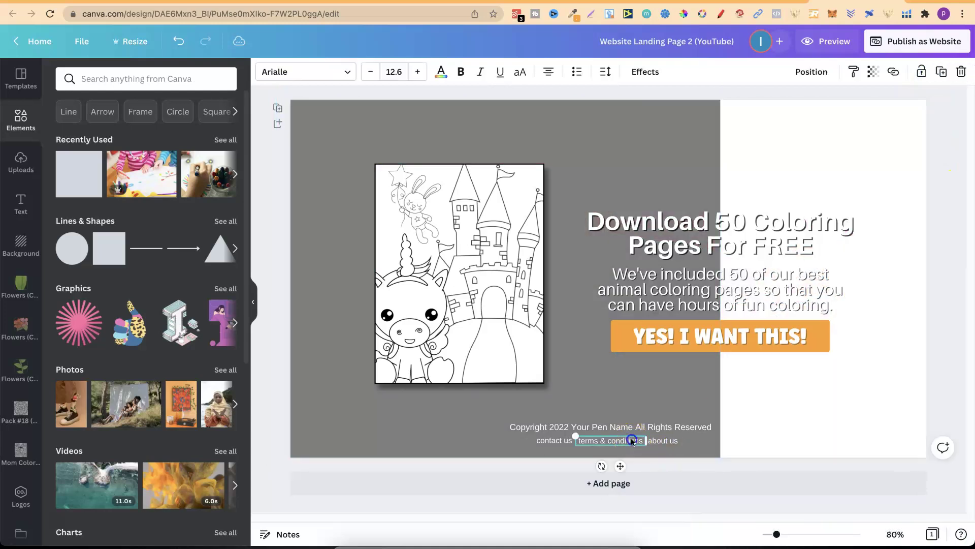
click(179, 42)
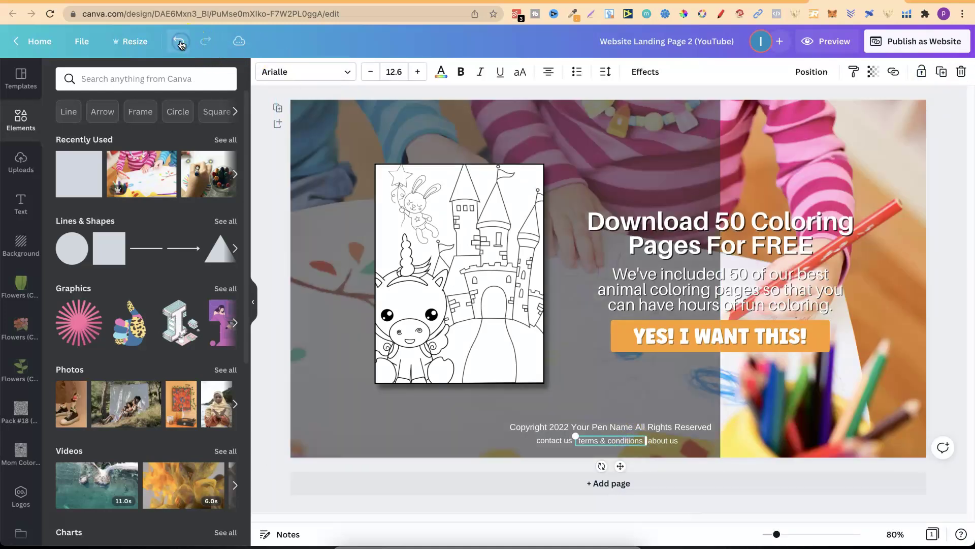
Widen the dark transparent overlay past the page edge so it covers the entire background photo
click(574, 161)
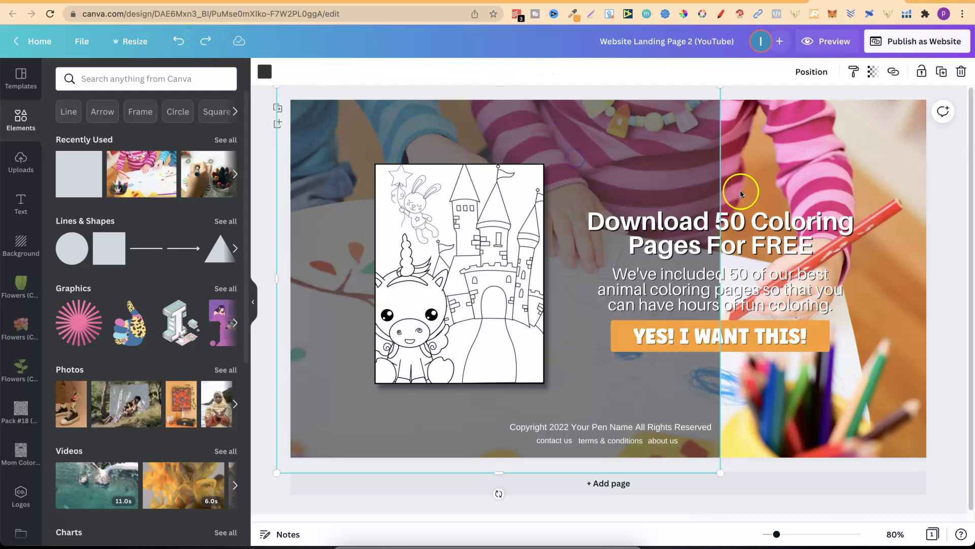
drag(720, 201, 946, 205)
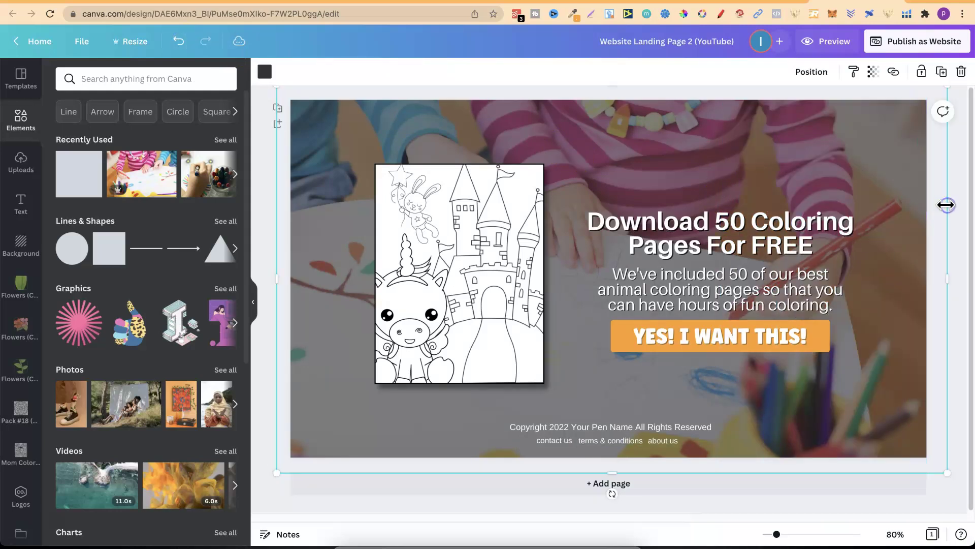
click(958, 208)
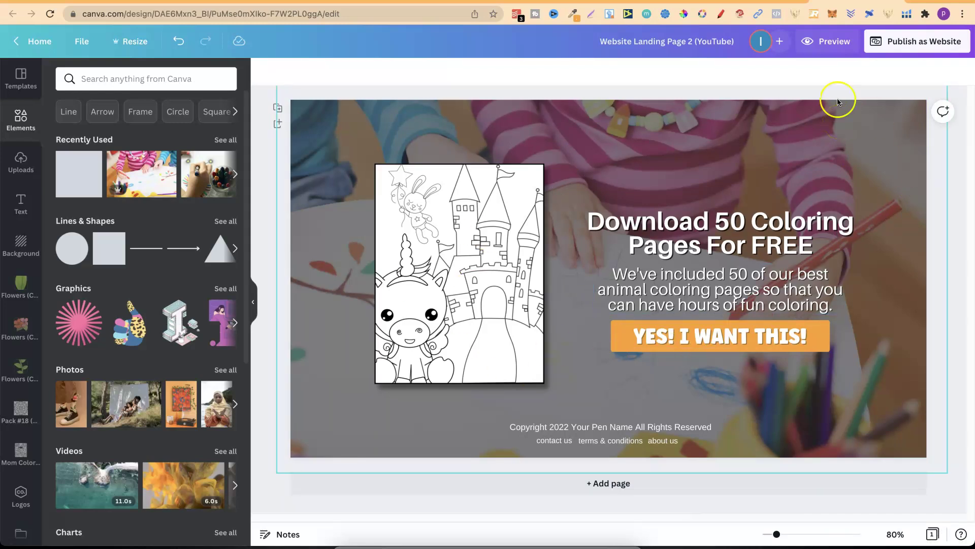
Preview the landing page at desktop, tablet and phone sizes, and close the preview
click(820, 44)
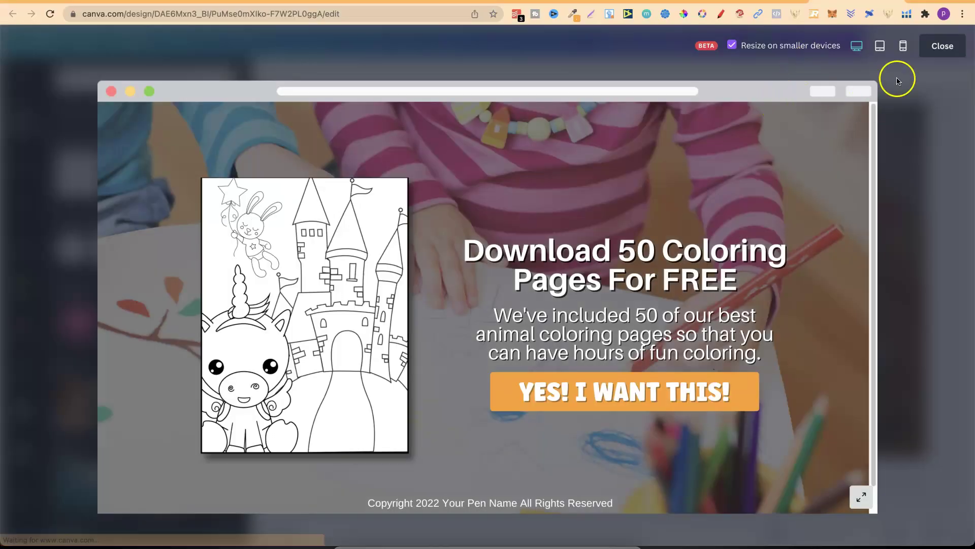
click(880, 50)
click(903, 51)
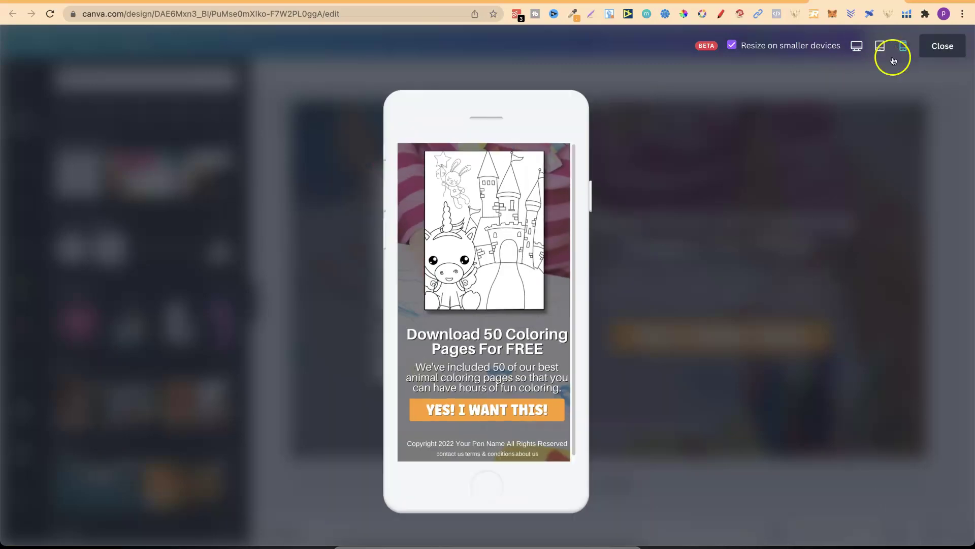
click(942, 46)
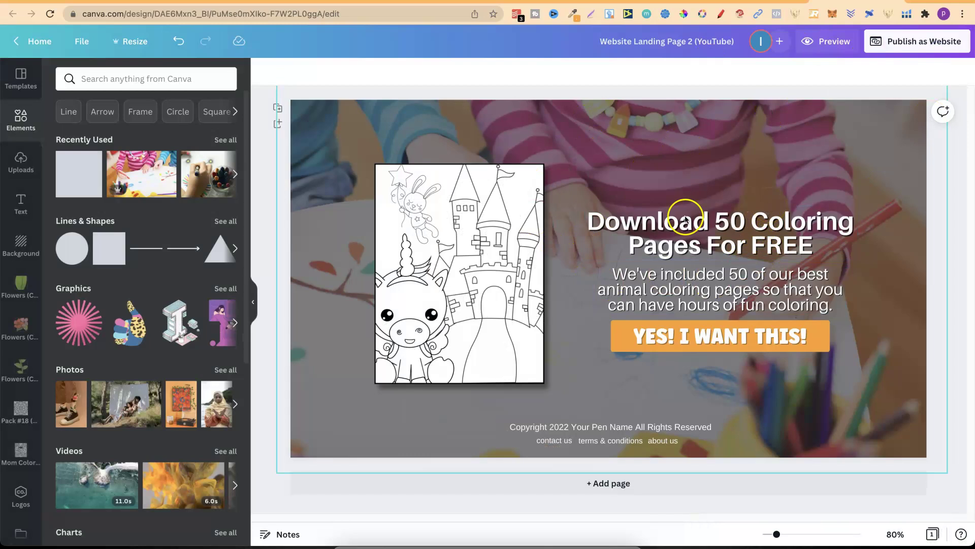
Collapse the elements panel and begin publishing the design as a website on a free Canva domain
click(254, 305)
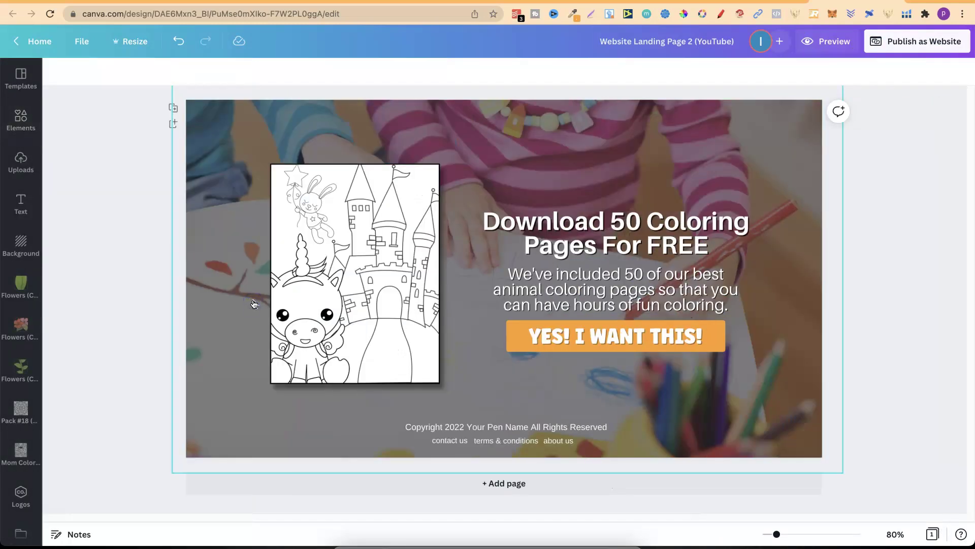
click(903, 156)
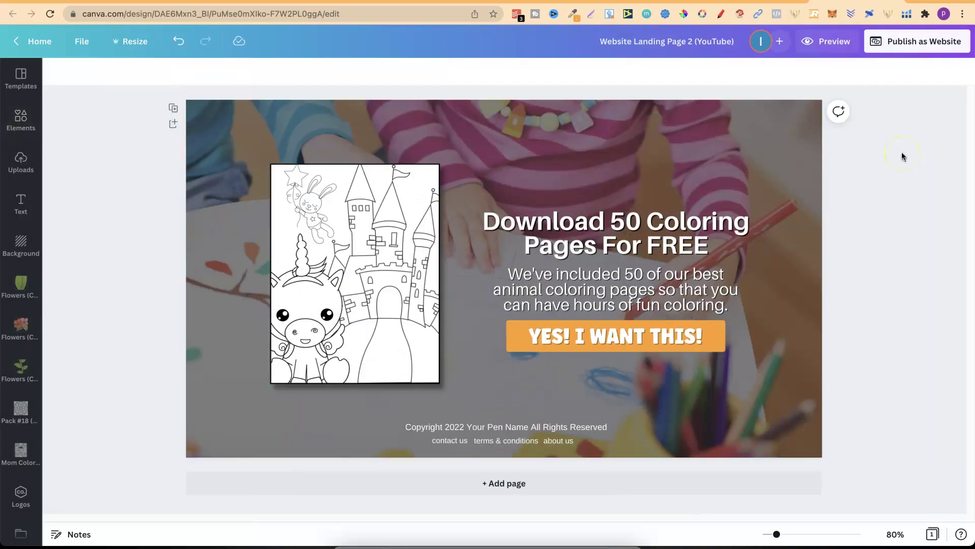
click(896, 42)
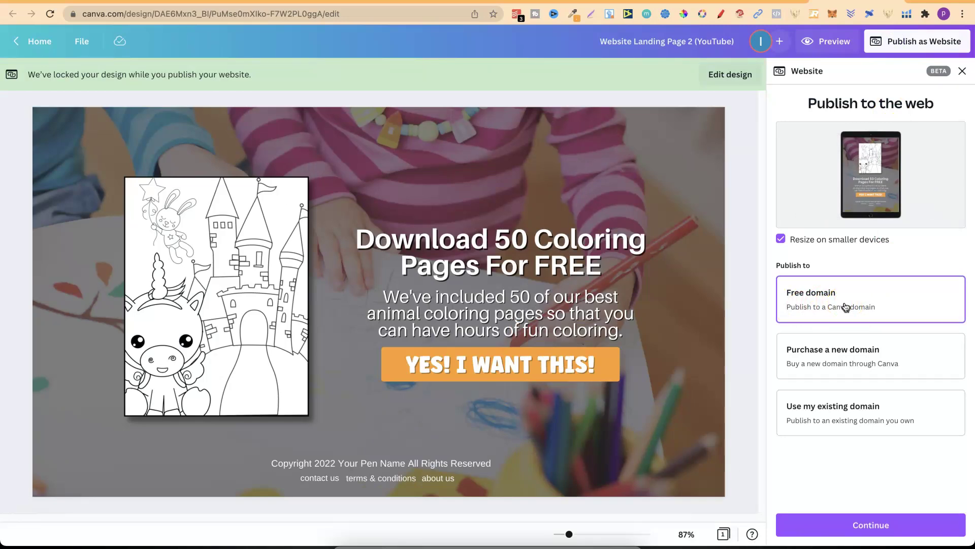
click(868, 351)
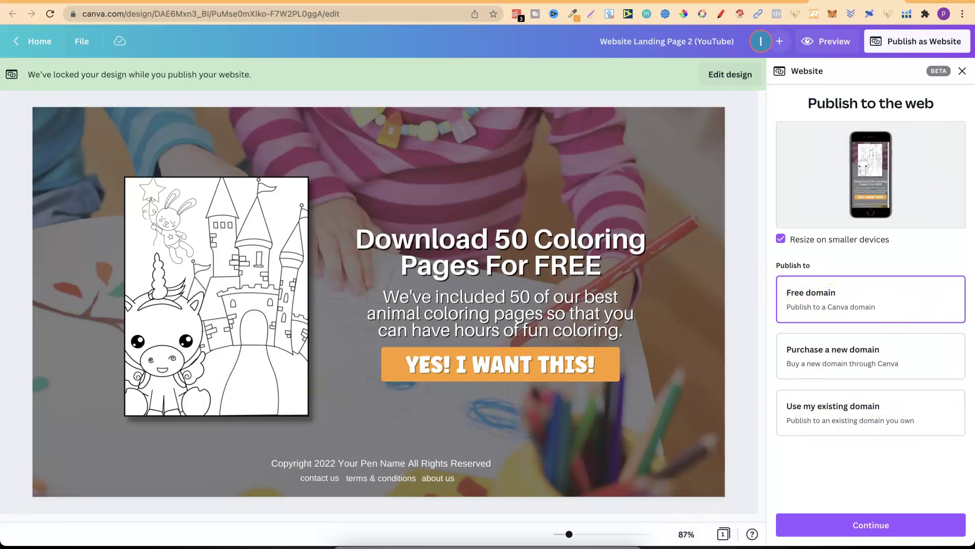
click(909, 525)
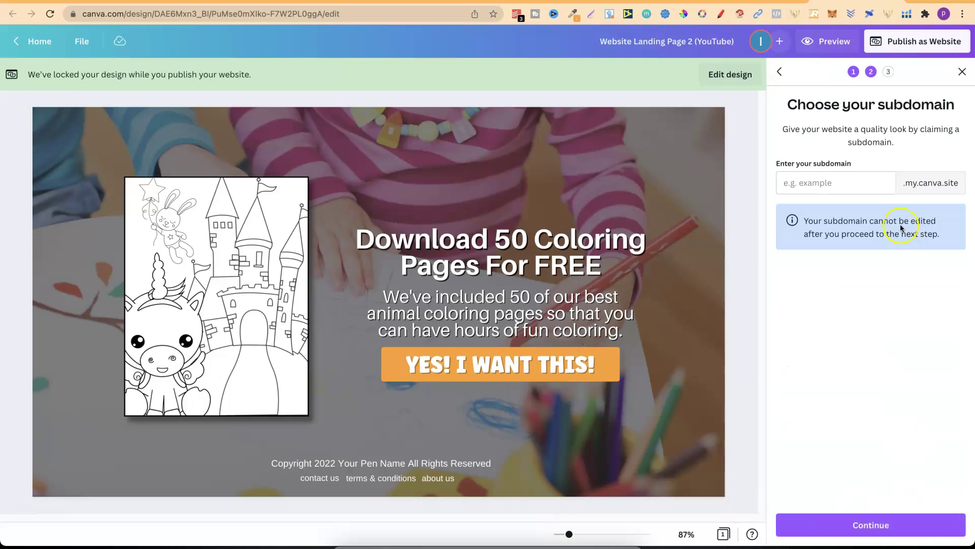
Claim "mrktng" as the my.canva.site subdomain and proceed to the review settings
click(844, 179)
click(830, 182)
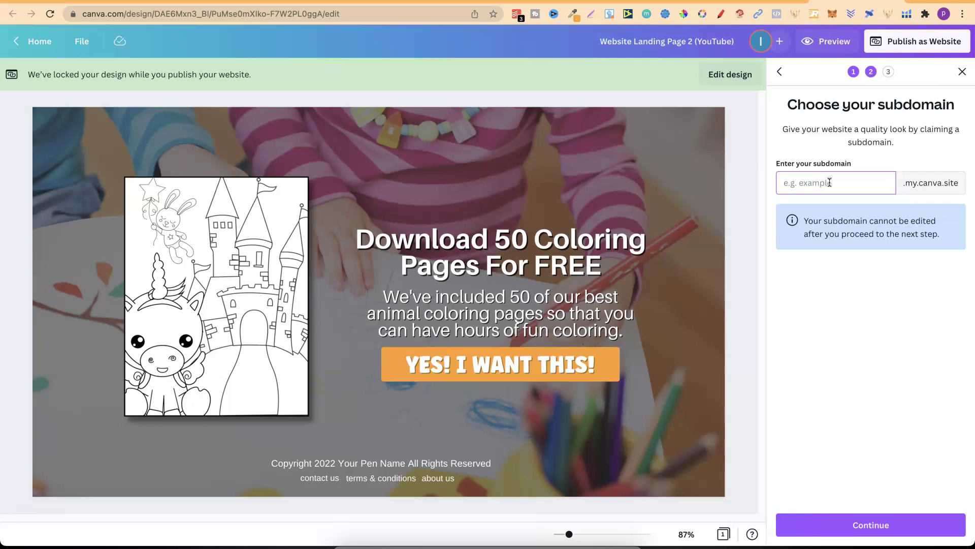
text(mrktng)
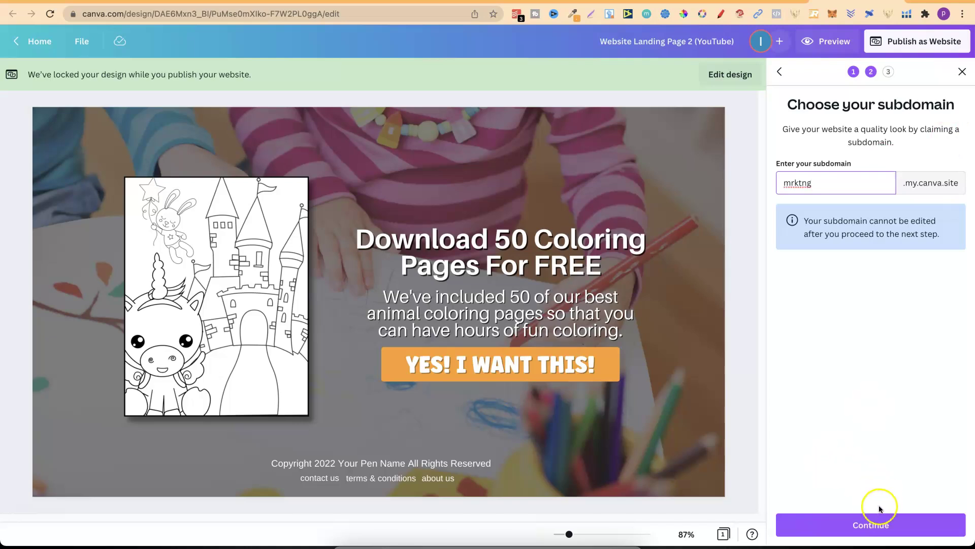
click(870, 524)
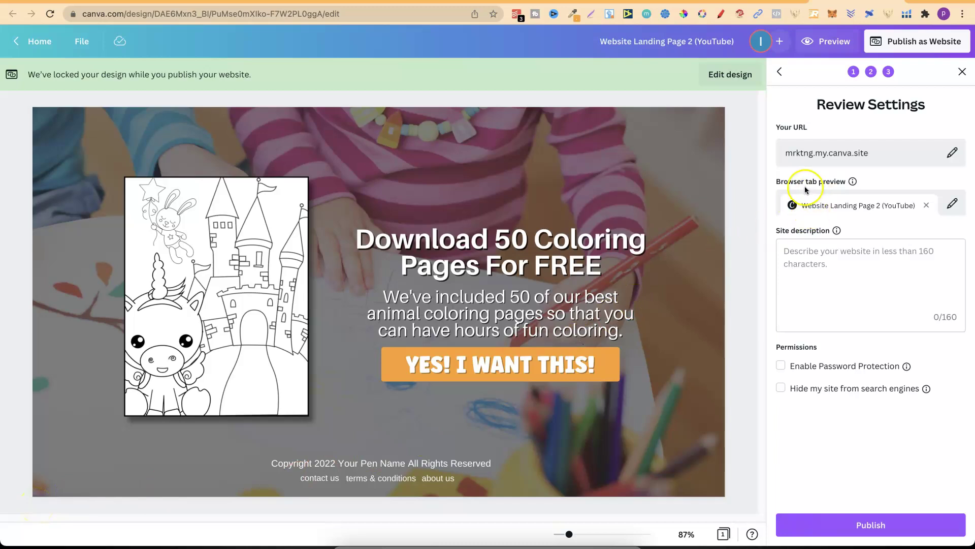
Shorten the site's browser tab title to "Landing Page"
mouse_move(853, 182)
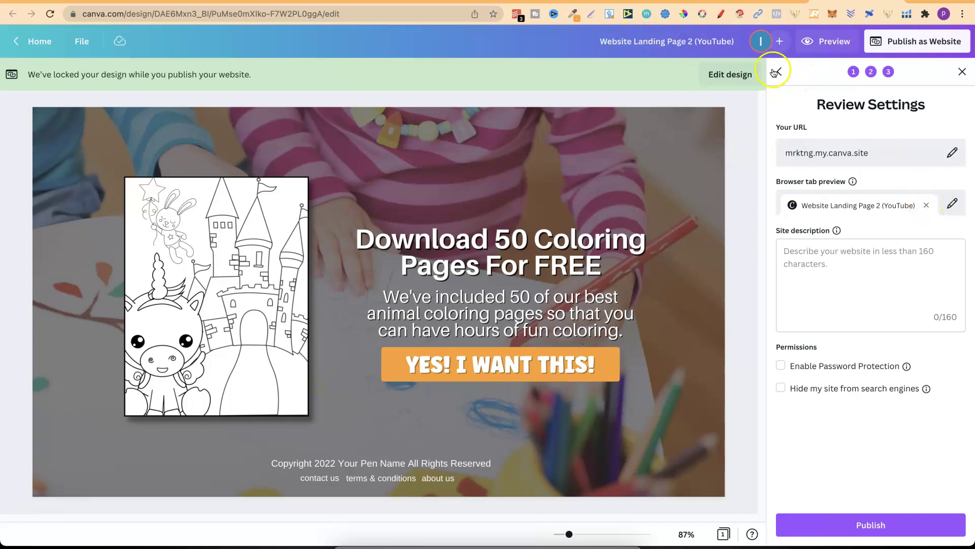
click(953, 204)
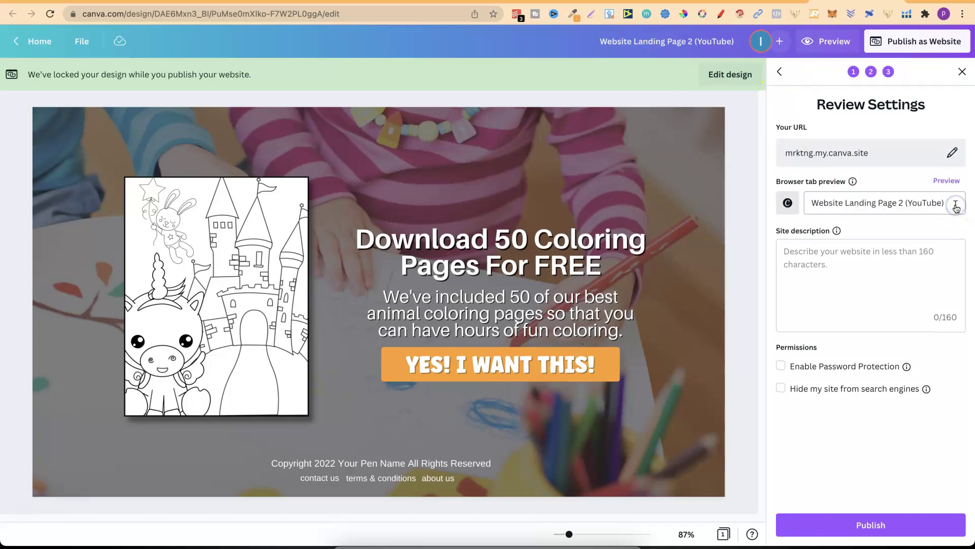
double_click(936, 202)
key(BackSpace)
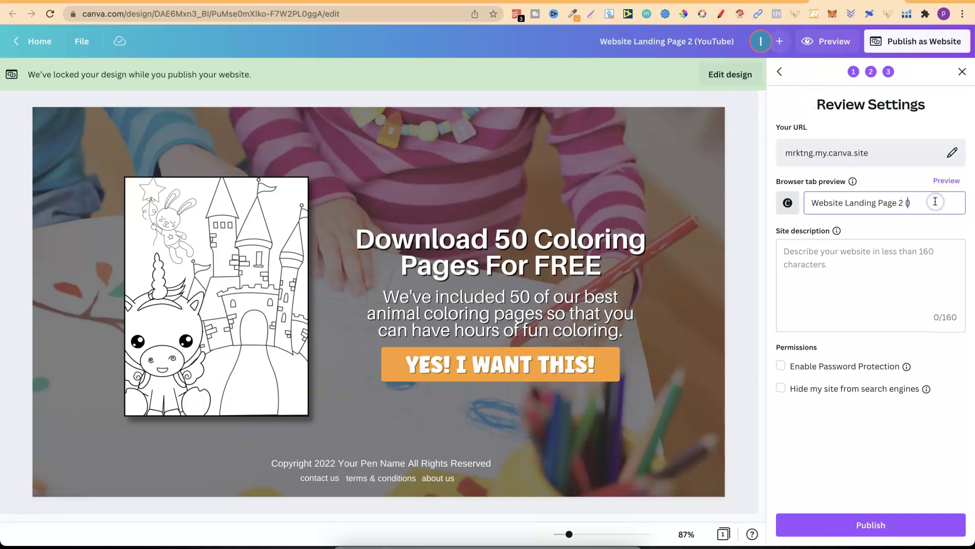
key(BackSpace)
key(BackSpace)
key(BackSpace)
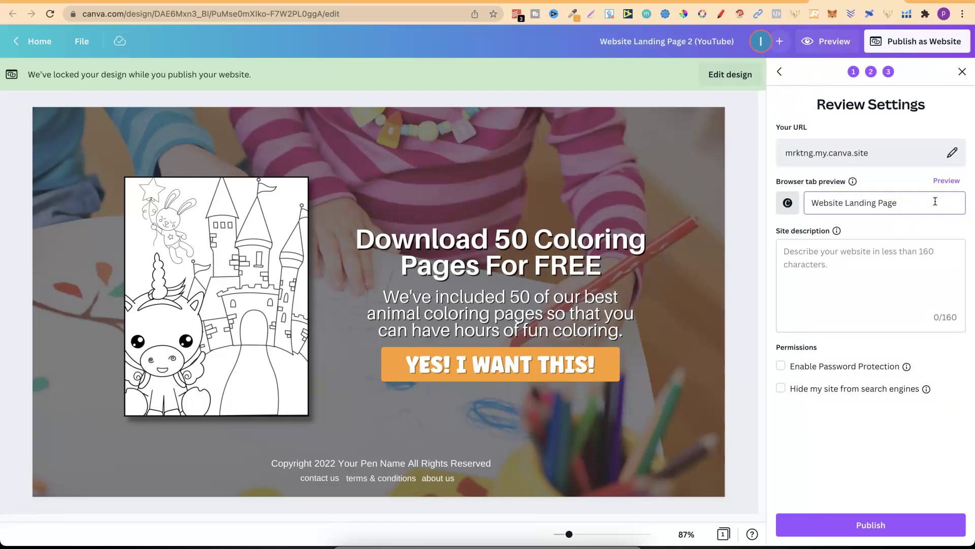
double_click(846, 204)
key(BackSpace)
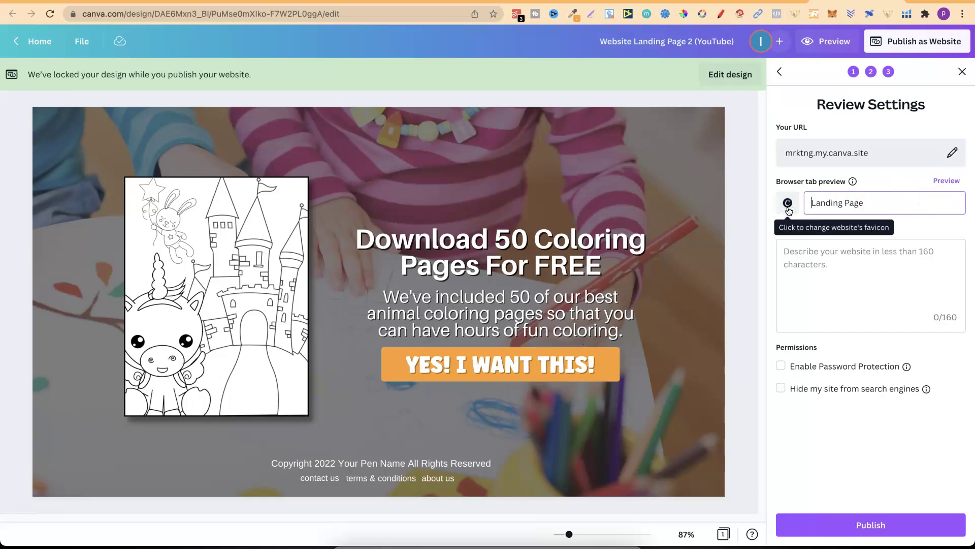
View the favicon upload and Brand Kit logo options, and leave them without choosing an icon
click(787, 203)
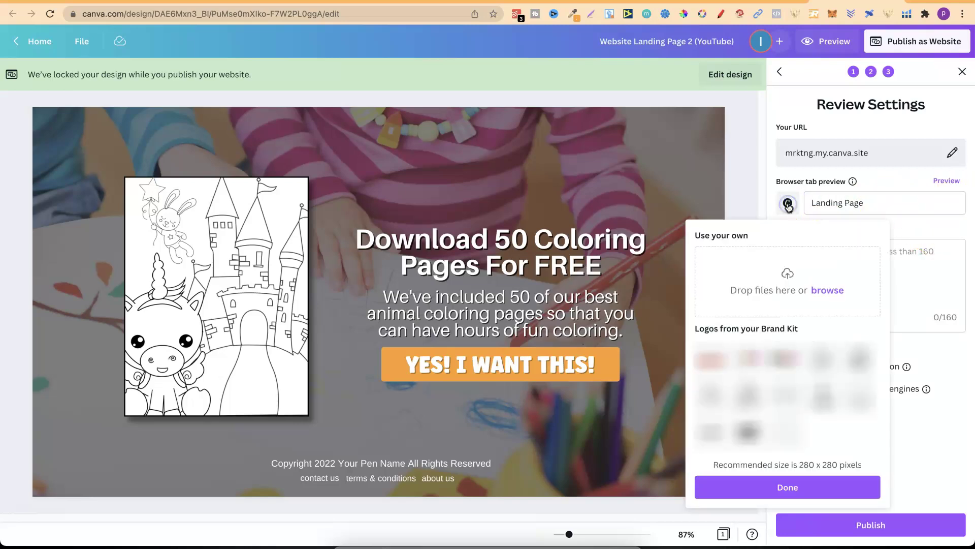
click(827, 289)
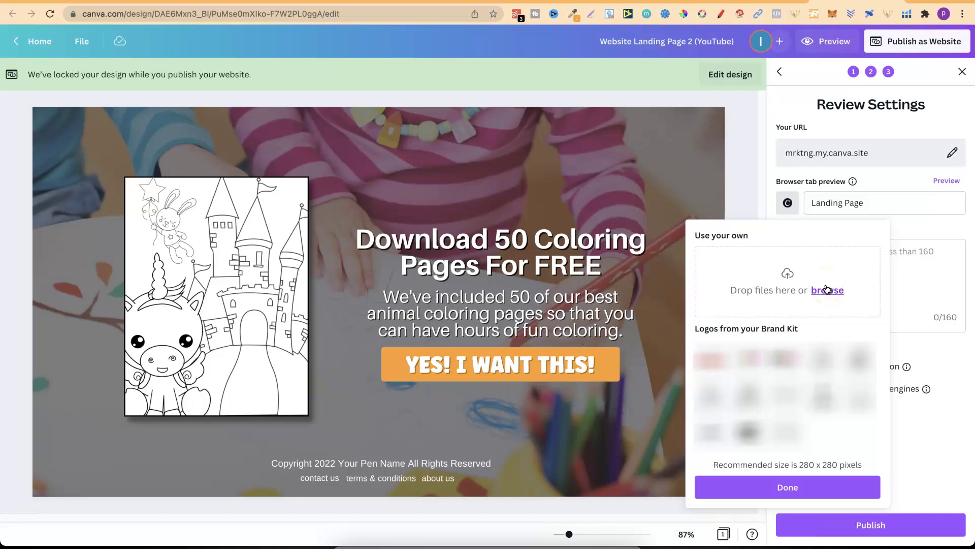
click(850, 331)
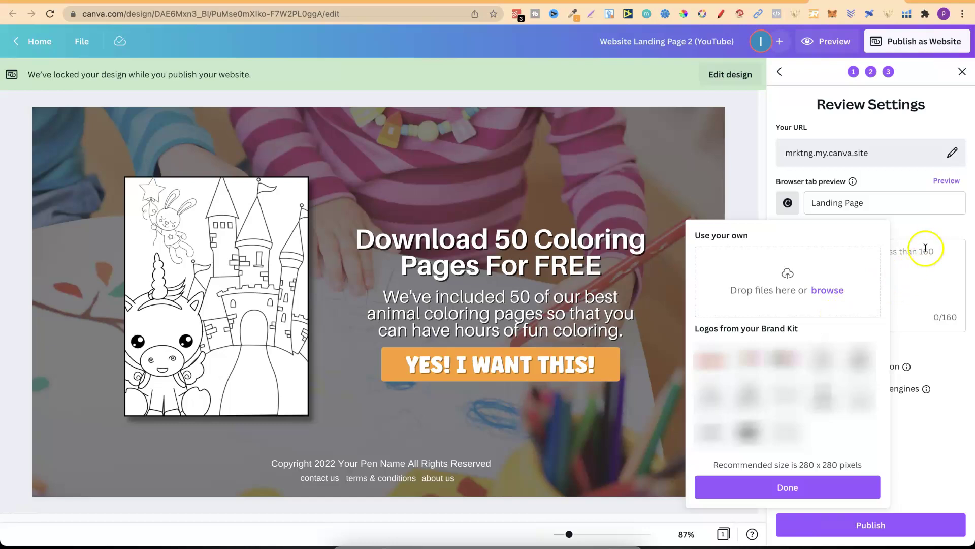
click(932, 226)
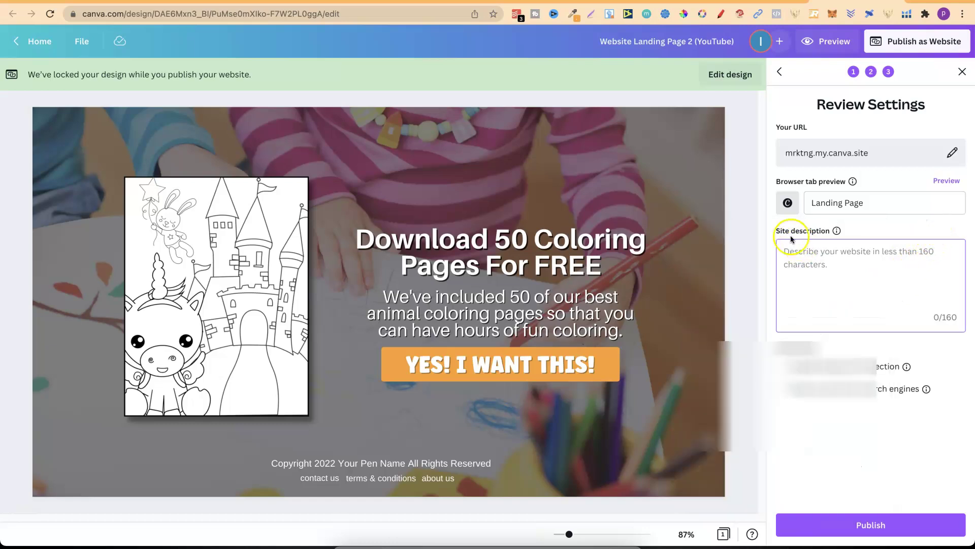
Publish the site with hiding from search engines enabled, and open the live website
click(827, 265)
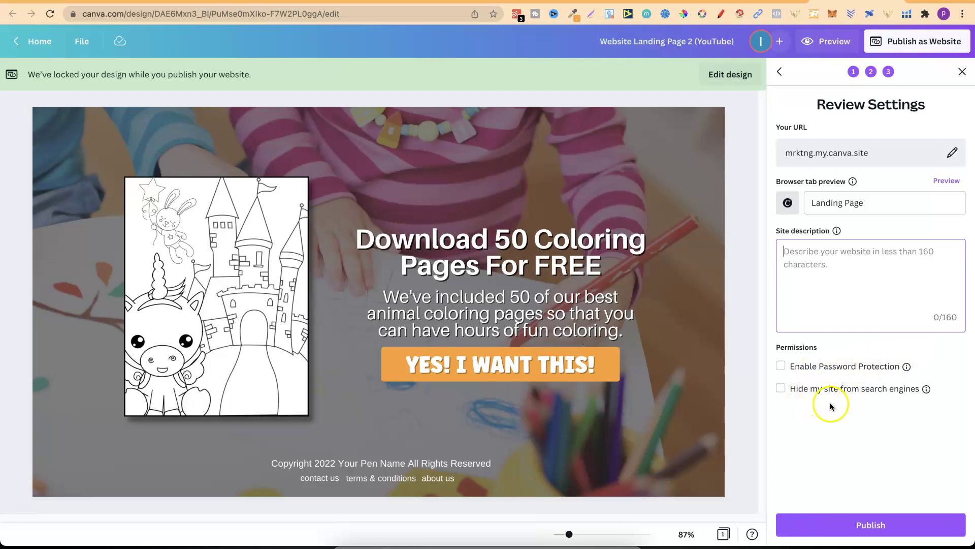
click(781, 387)
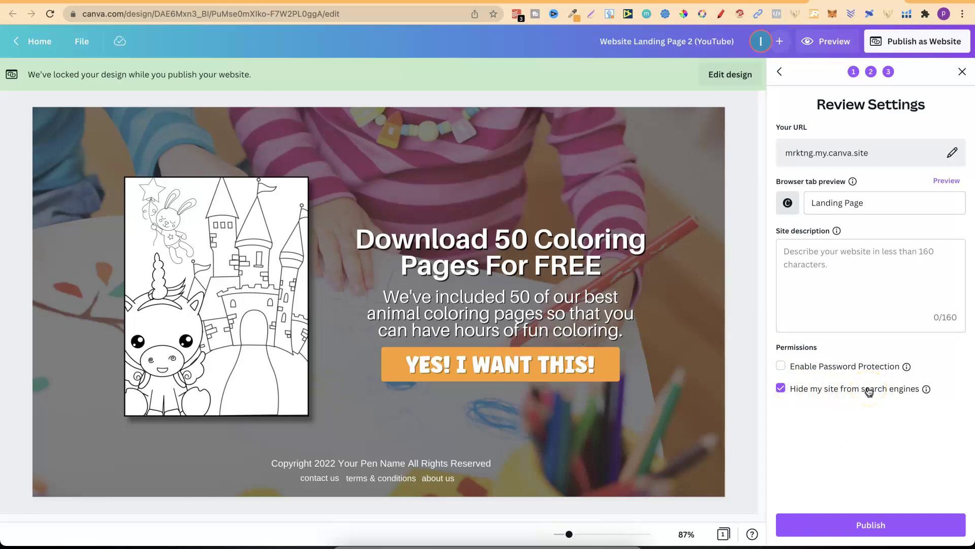
click(893, 526)
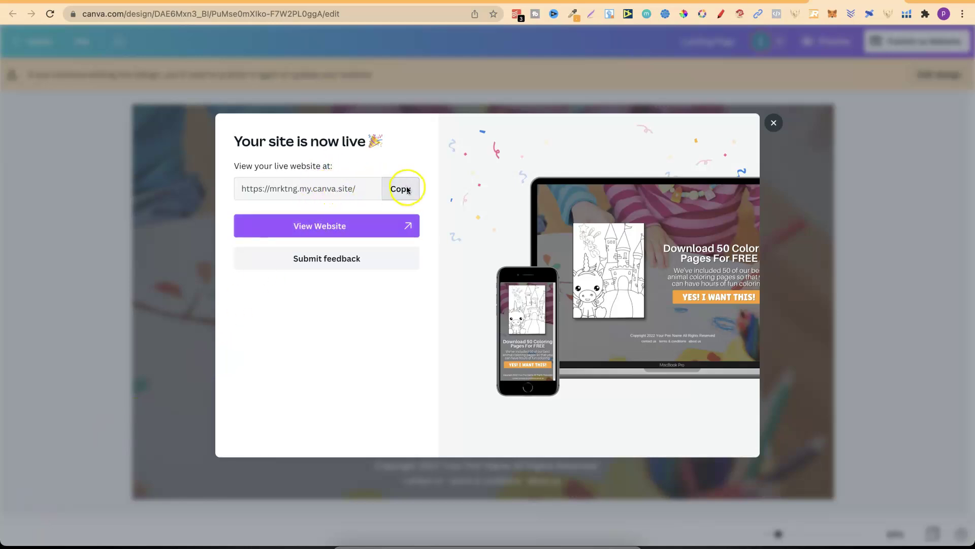
click(407, 229)
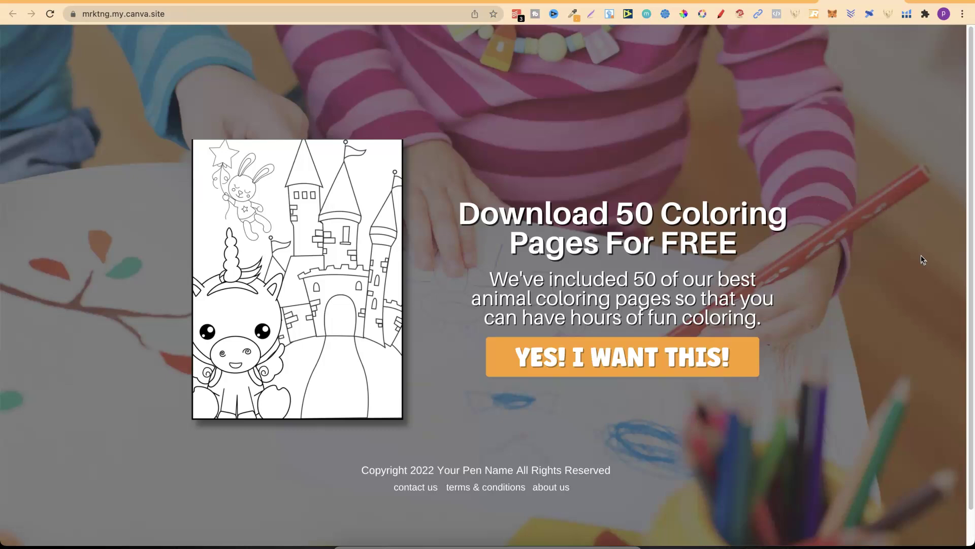
Switch to the composition notebook landing page design, examine the editable URL path in its publishing settings, and close them
click(767, 2)
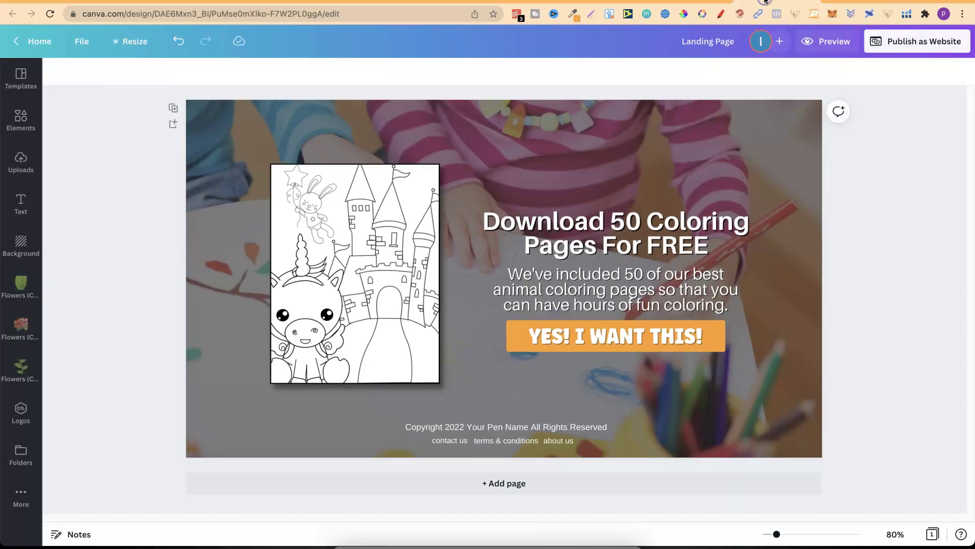
click(696, 2)
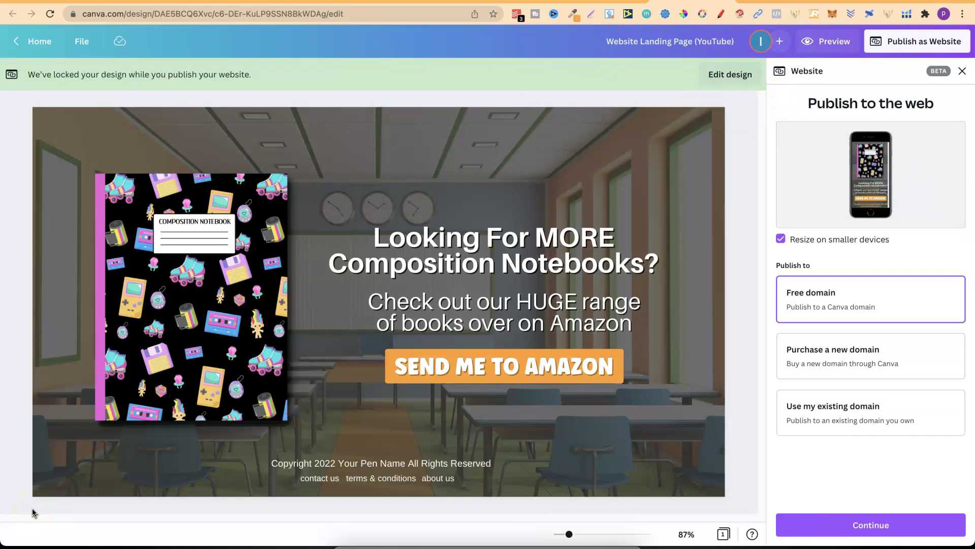
click(912, 528)
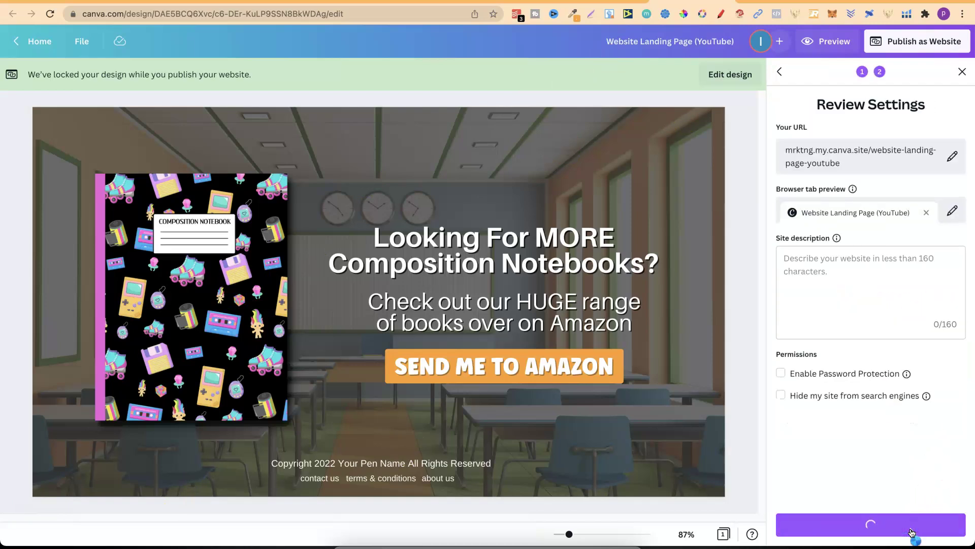
click(954, 157)
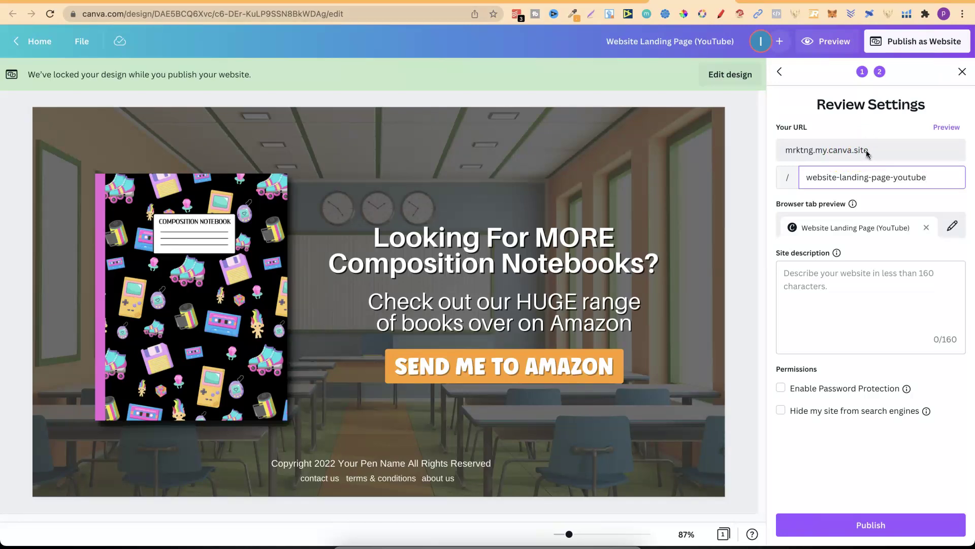
click(788, 151)
drag(806, 176, 934, 174)
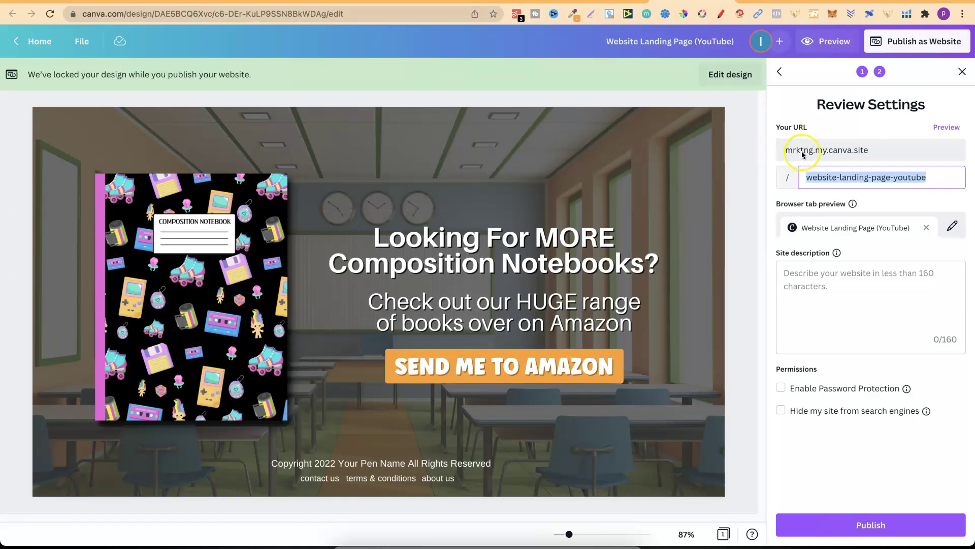
click(963, 71)
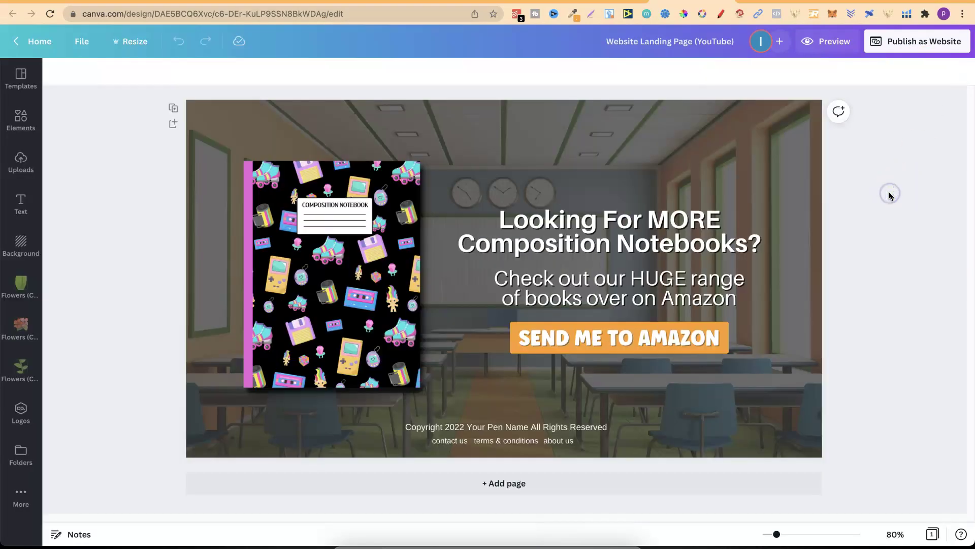
Return to the published coloring pages site at mrktng.my.canva.site
click(753, 1)
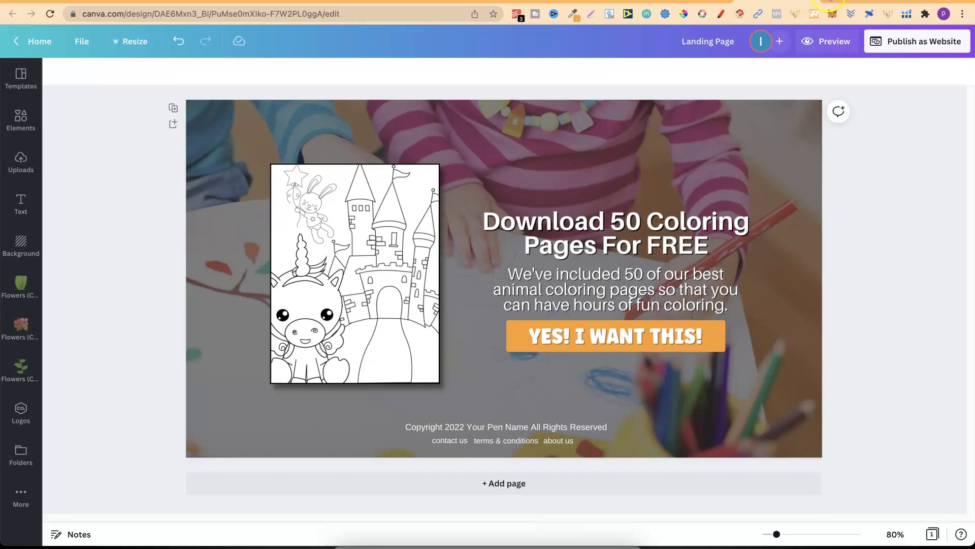
click(833, 1)
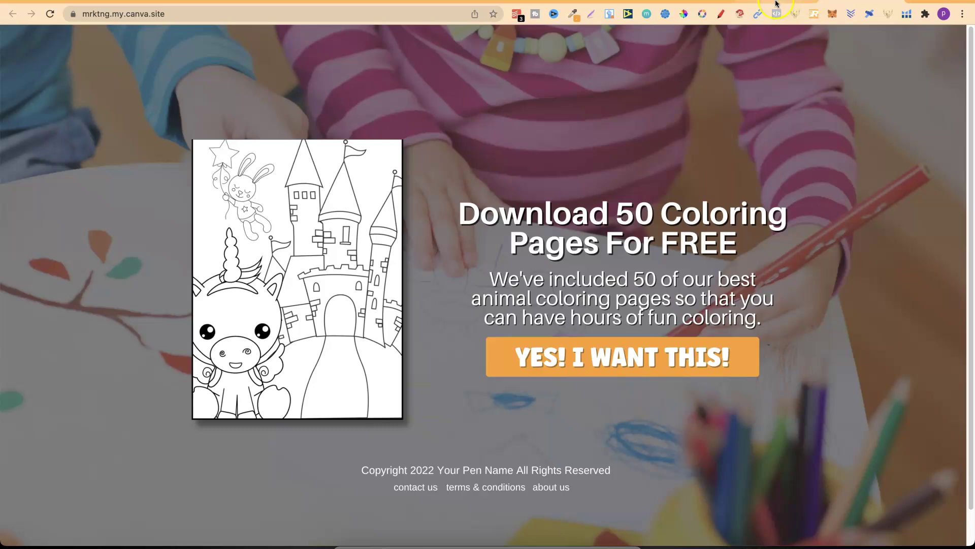
Select the published site's web address, and switch to the landing page funnel example slide to view its traffic source
click(176, 15)
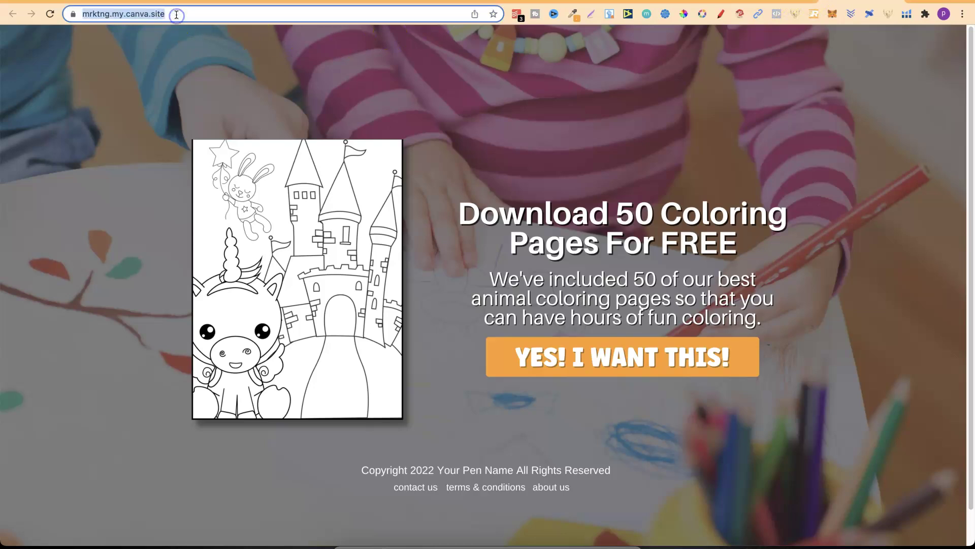
right_click(177, 16)
click(206, 110)
click(425, 1)
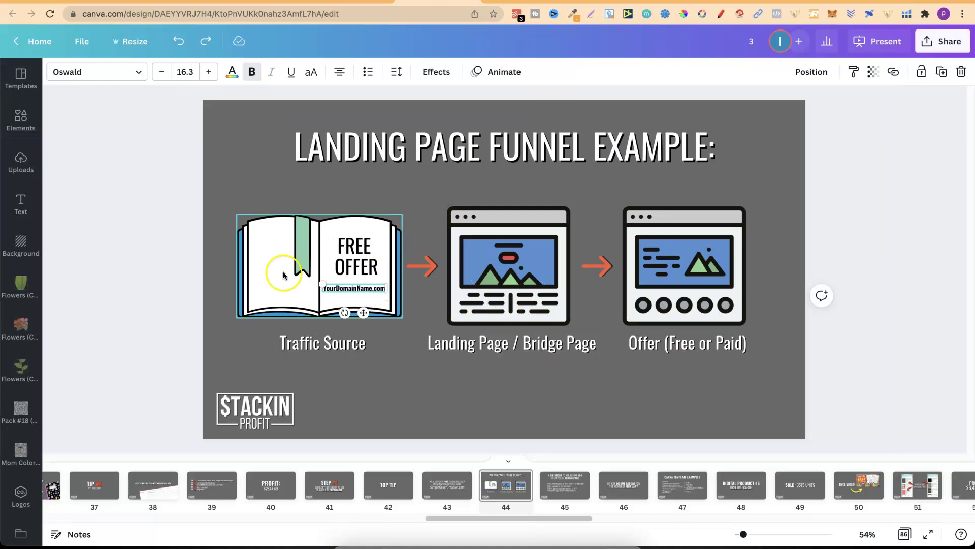
Return to the published coloring pages site and replace its address with simplefunnypress.com and finally yourdomainname.com, without loading either
click(856, 5)
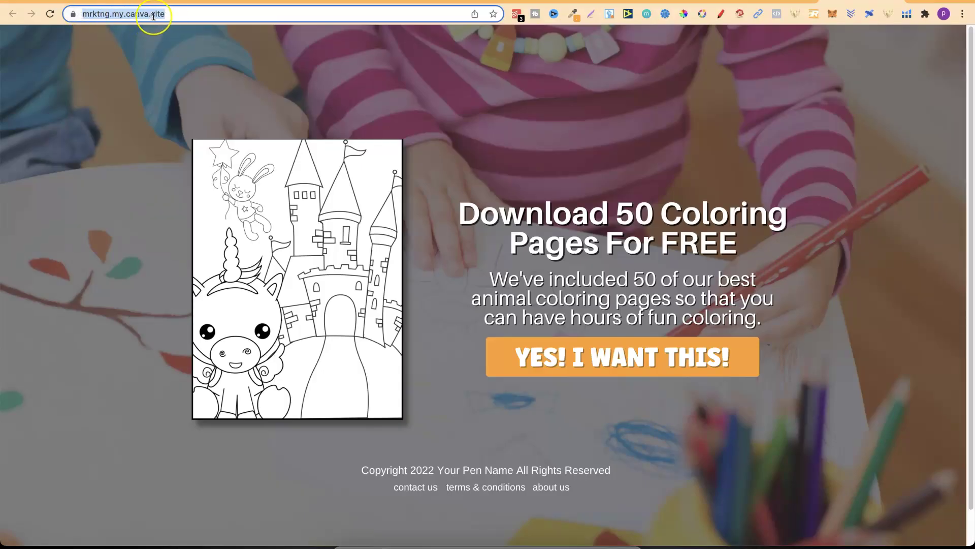
key(super+v)
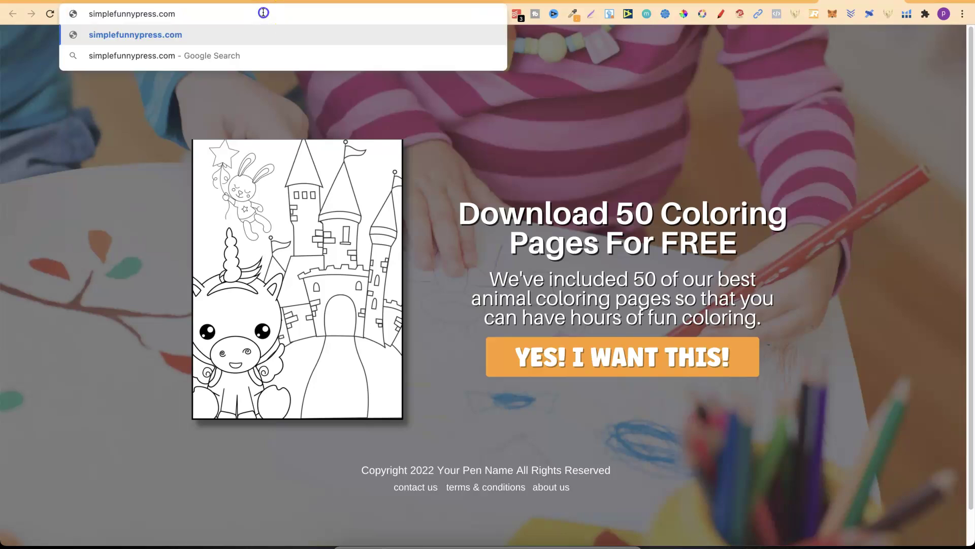
text(yourdomainname)
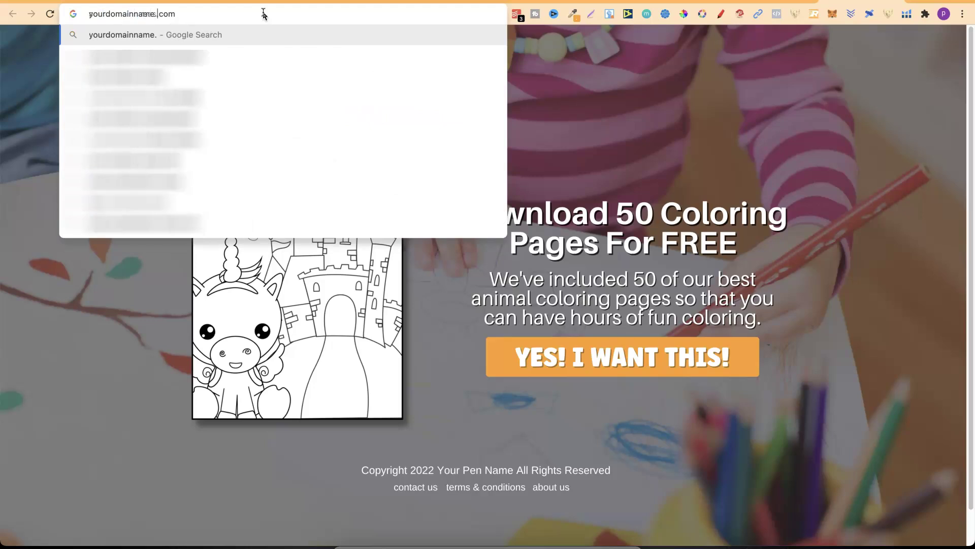
key(End)
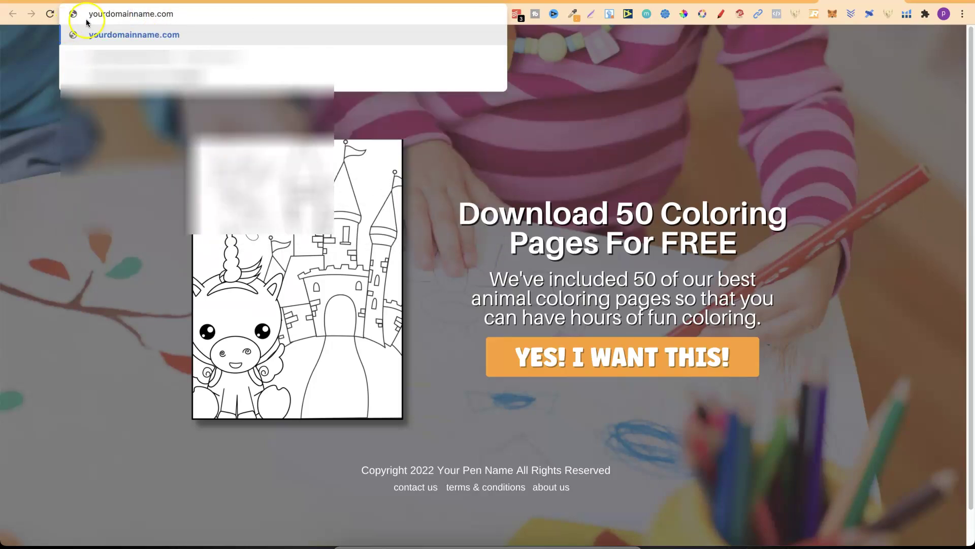
click(246, 20)
click(471, 99)
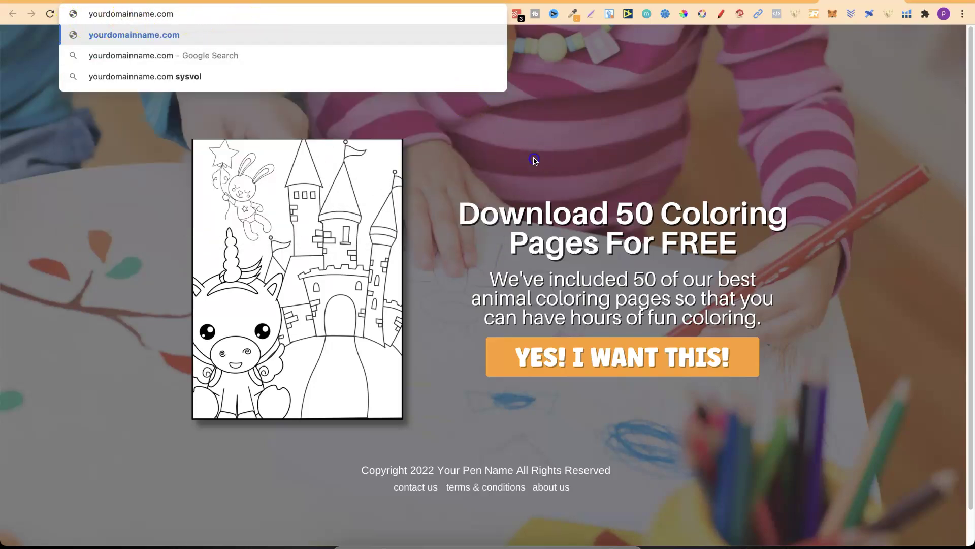
click(642, 189)
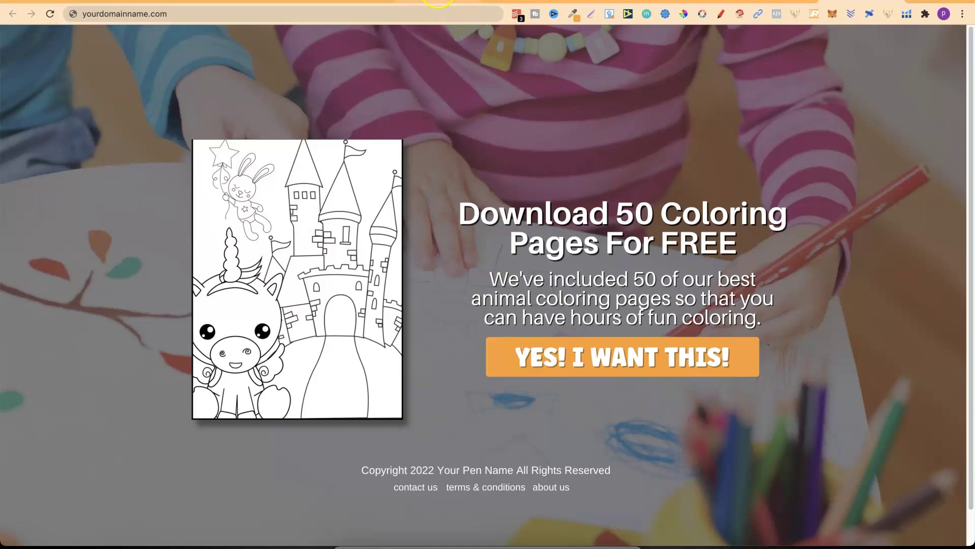
Review the landing page funnel example slide against the published site, and switch to the coloring pages landing page design in the editor
click(425, 2)
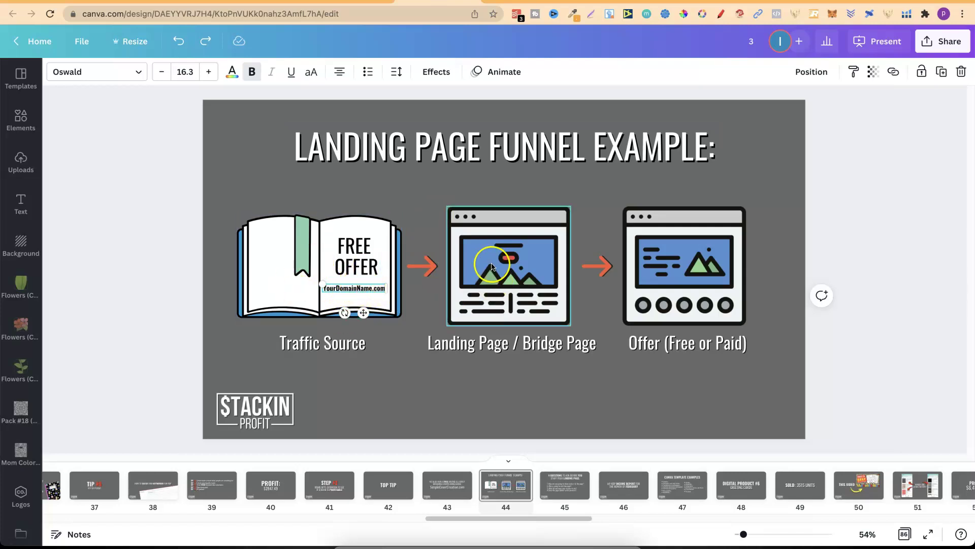
click(760, 1)
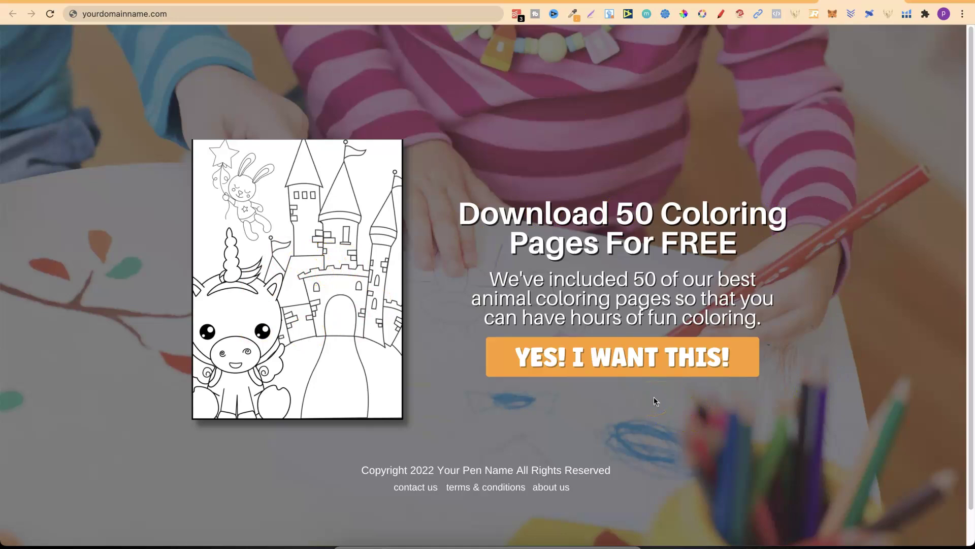
click(766, 2)
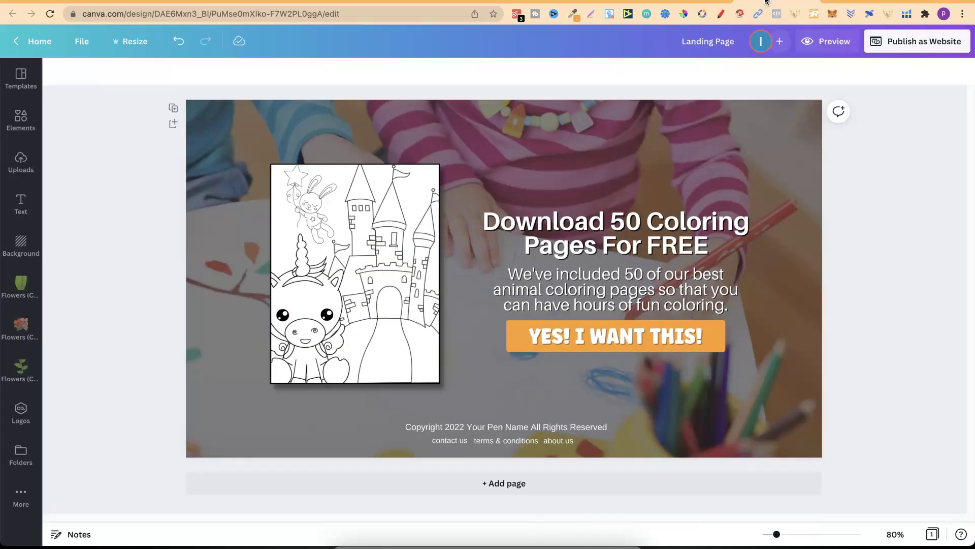